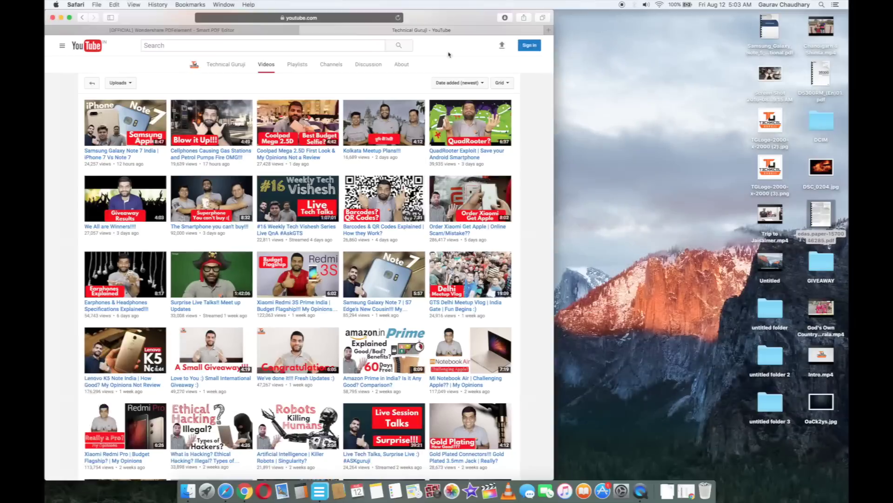
{"action": "left_click", "coordinate": [828, 211]}
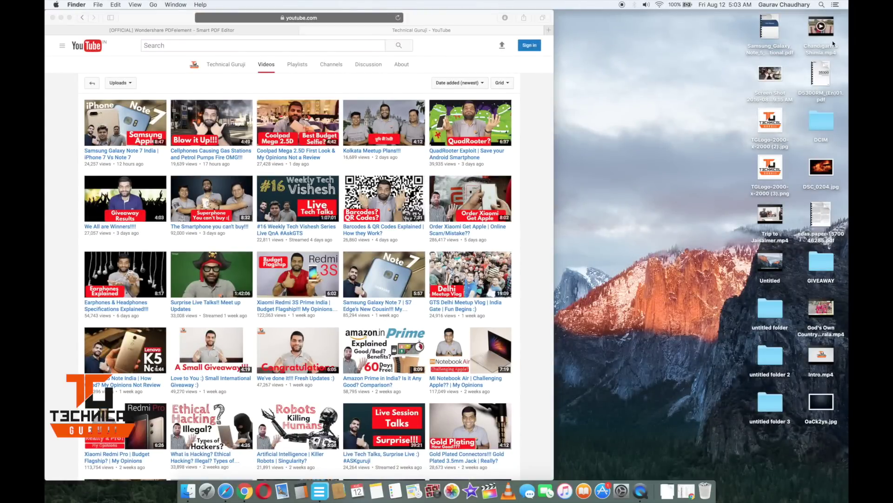
{"action": "key", "text": "space"}
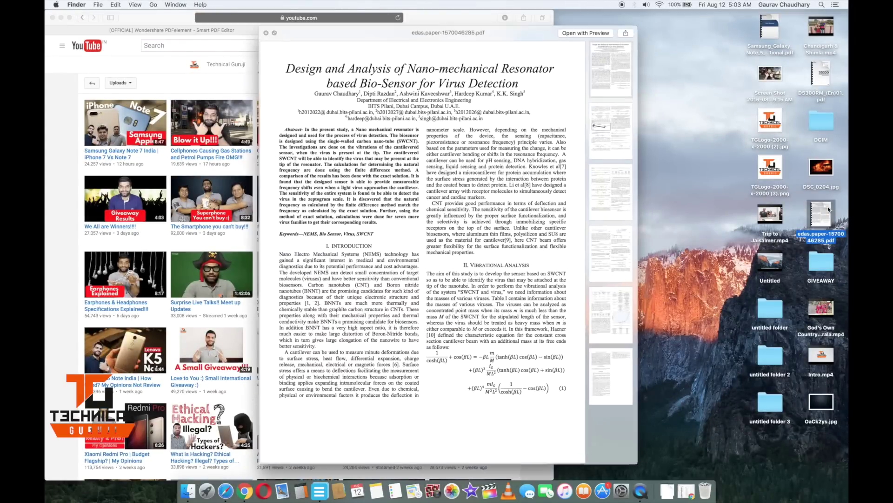
{"action": "scroll", "coordinate": [400, 241], "scroll_direction": "down", "scroll_amount": 10}
{"action": "scroll", "coordinate": [400, 241], "scroll_direction": "down", "scroll_amount": 3}
{"action": "scroll", "coordinate": [400, 242], "scroll_direction": "down", "scroll_amount": 3}
{"action": "scroll", "coordinate": [400, 241], "scroll_direction": "down", "scroll_amount": 3}
{"action": "scroll", "coordinate": [400, 241], "scroll_direction": "down", "scroll_amount": 3}
{"action": "scroll", "coordinate": [400, 241], "scroll_direction": "down", "scroll_amount": 5}
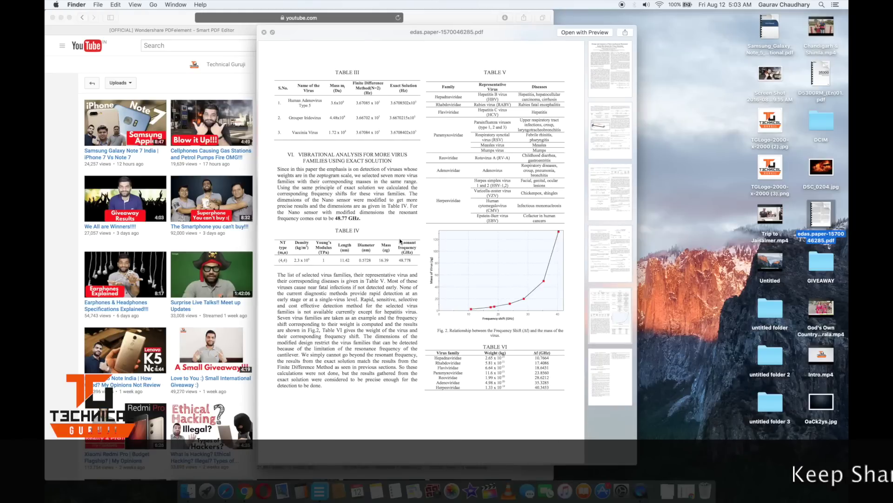
{"action": "key", "text": "space"}
{"action": "double_click", "coordinate": [833, 214]}
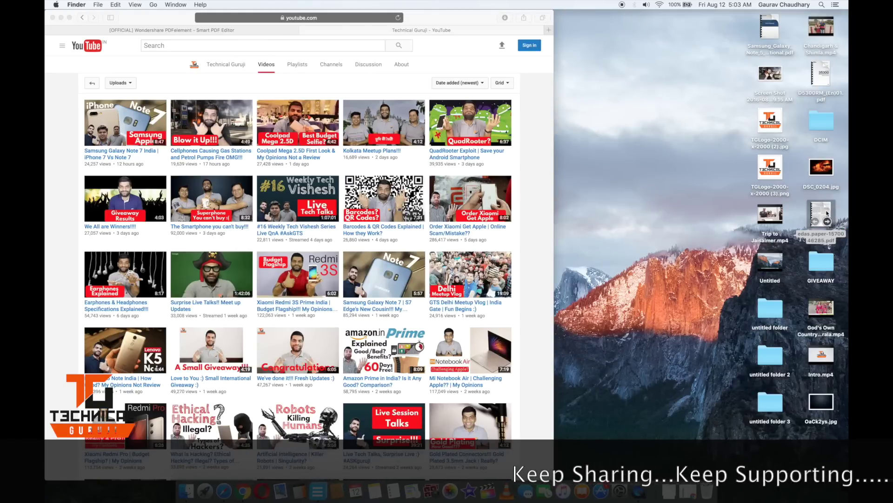
Scroll through all six pages of edas.paper-1570046285.pdf in Preview
{"action": "scroll", "coordinate": [369, 244], "scroll_direction": "down", "scroll_amount": 10}
{"action": "scroll", "coordinate": [369, 244], "scroll_direction": "down", "scroll_amount": 5}
{"action": "scroll", "coordinate": [370, 243], "scroll_direction": "down", "scroll_amount": 5}
{"action": "scroll", "coordinate": [370, 244], "scroll_direction": "down", "scroll_amount": 3}
{"action": "scroll", "coordinate": [368, 243], "scroll_direction": "down", "scroll_amount": 2}
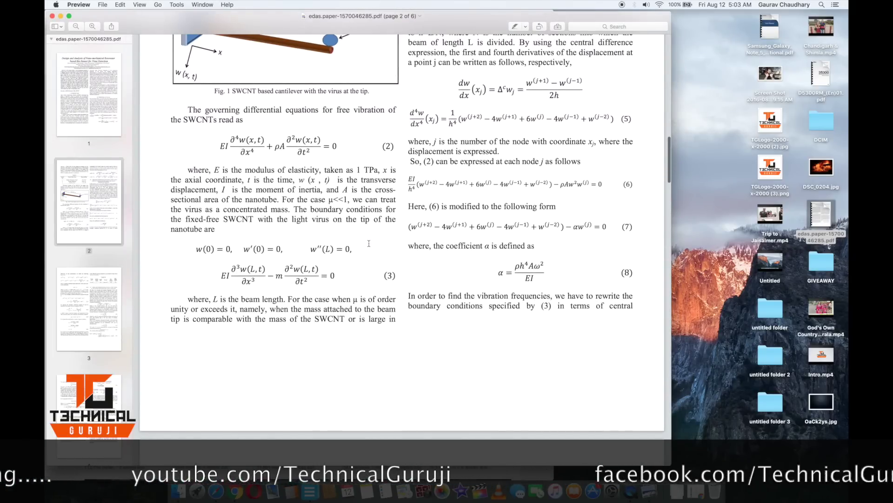
{"action": "scroll", "coordinate": [369, 243], "scroll_direction": "down", "scroll_amount": 5}
{"action": "scroll", "coordinate": [369, 243], "scroll_direction": "down", "scroll_amount": 10}
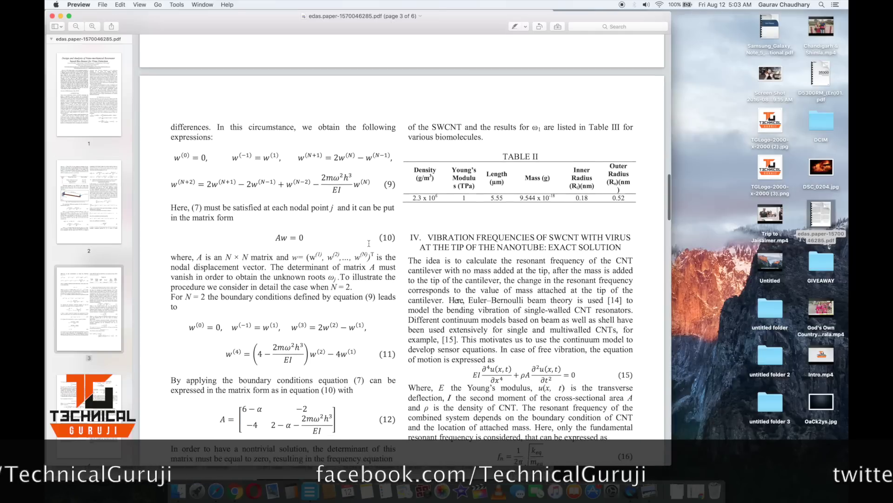
{"action": "scroll", "coordinate": [369, 243], "scroll_direction": "down", "scroll_amount": 10}
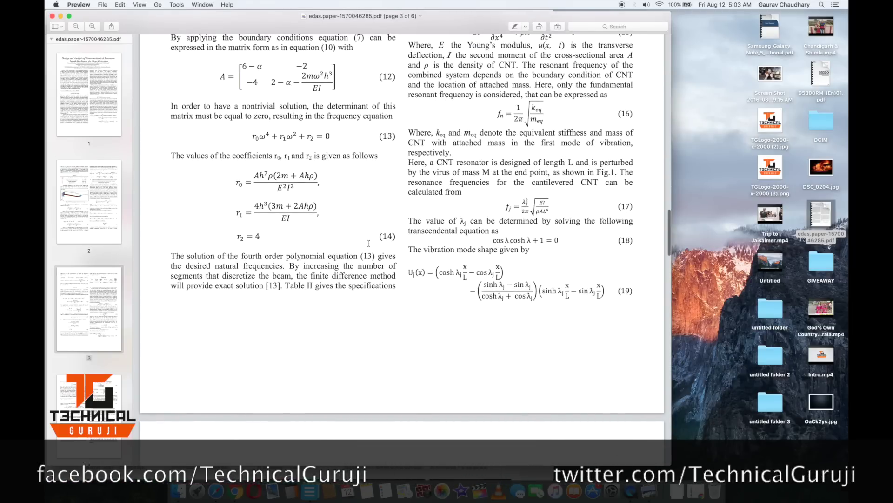
{"action": "scroll", "coordinate": [369, 244], "scroll_direction": "down", "scroll_amount": 5}
{"action": "scroll", "coordinate": [369, 244], "scroll_direction": "down", "scroll_amount": 10}
{"action": "scroll", "coordinate": [369, 243], "scroll_direction": "down", "scroll_amount": 10}
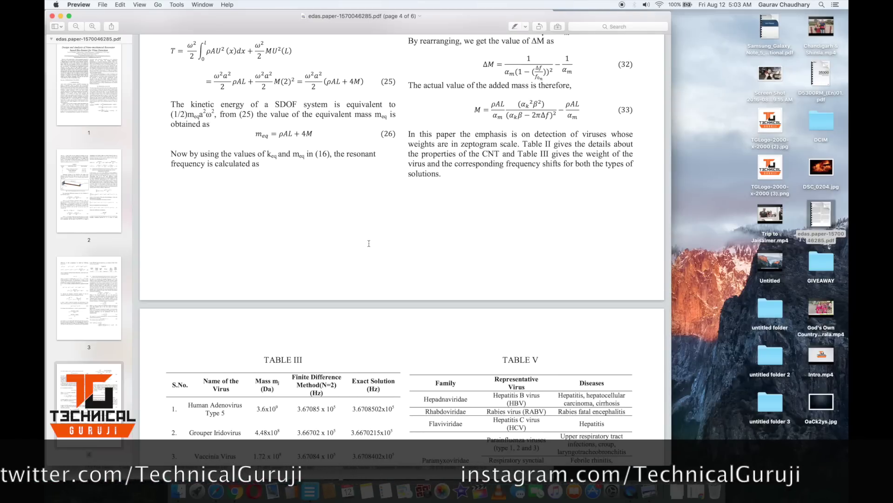
{"action": "scroll", "coordinate": [369, 243], "scroll_direction": "down", "scroll_amount": 1}
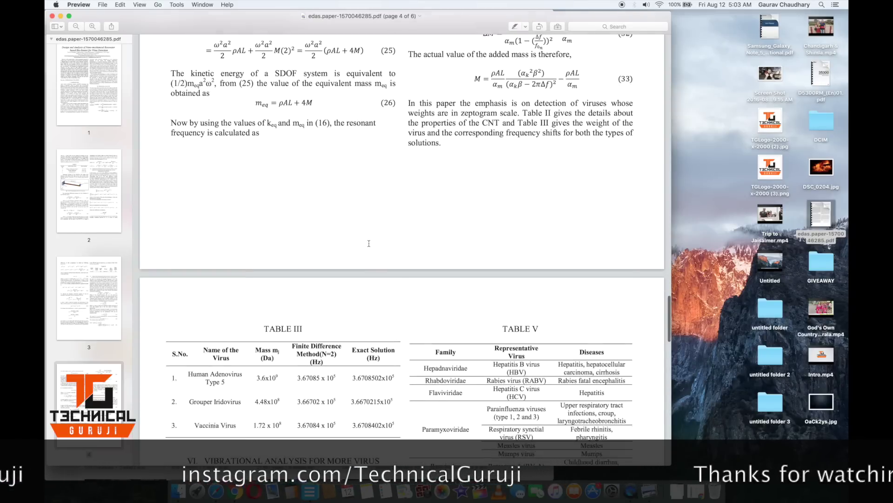
{"action": "scroll", "coordinate": [369, 243], "scroll_direction": "down", "scroll_amount": 5}
{"action": "scroll", "coordinate": [369, 244], "scroll_direction": "down", "scroll_amount": 5}
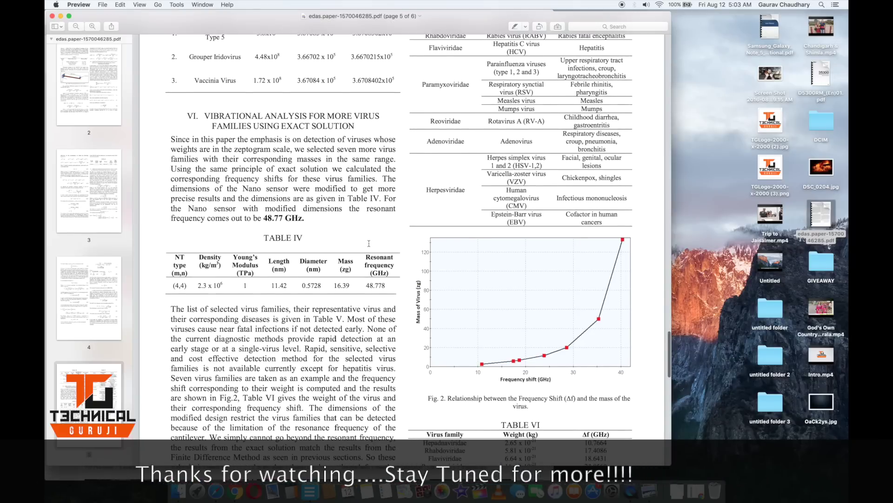
{"action": "scroll", "coordinate": [369, 244], "scroll_direction": "down", "scroll_amount": 1}
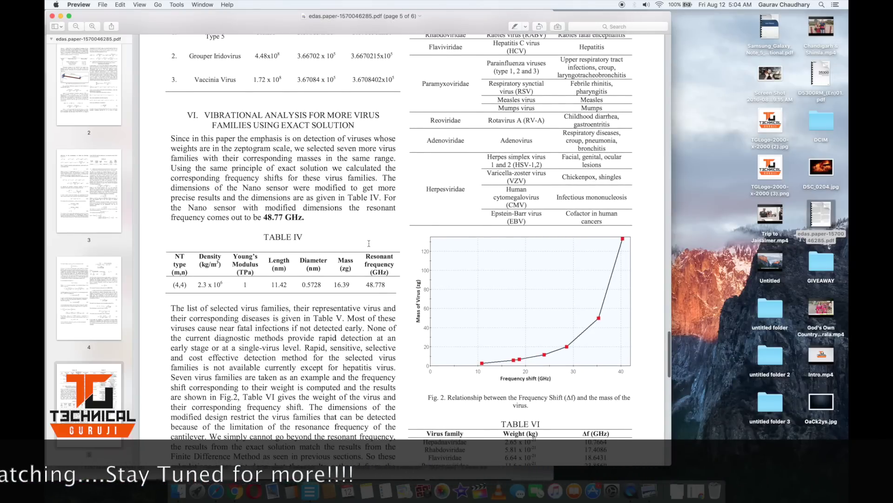
{"action": "scroll", "coordinate": [369, 244], "scroll_direction": "up", "scroll_amount": 1}
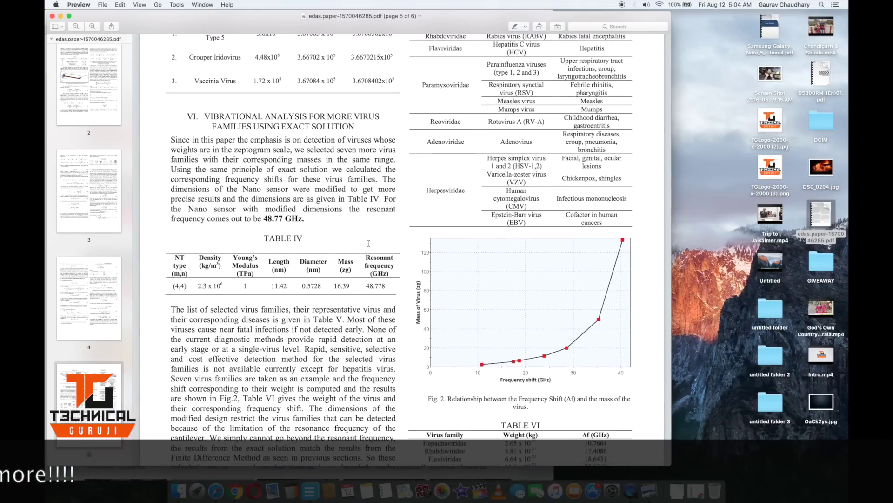
{"action": "scroll", "coordinate": [369, 244], "scroll_direction": "down", "scroll_amount": 10}
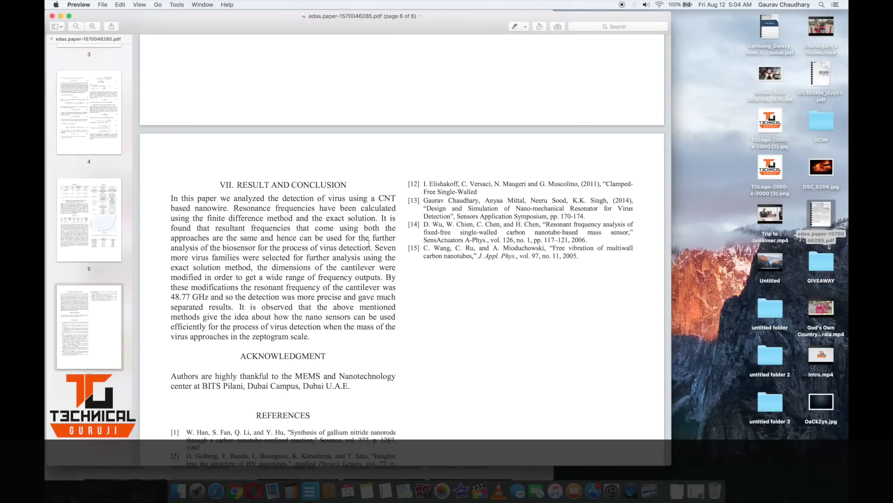
{"action": "scroll", "coordinate": [369, 244], "scroll_direction": "up", "scroll_amount": 10}
{"action": "scroll", "coordinate": [369, 243], "scroll_direction": "up", "scroll_amount": 2}
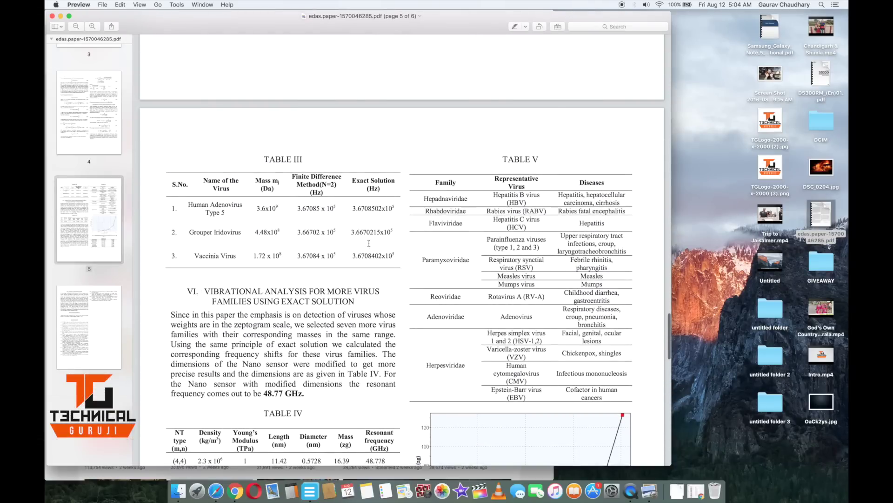
{"action": "scroll", "coordinate": [369, 243], "scroll_direction": "up", "scroll_amount": 5}
{"action": "scroll", "coordinate": [369, 243], "scroll_direction": "up", "scroll_amount": 5}
{"action": "scroll", "coordinate": [369, 243], "scroll_direction": "up", "scroll_amount": 5}
{"action": "scroll", "coordinate": [369, 244], "scroll_direction": "up", "scroll_amount": 5}
{"action": "scroll", "coordinate": [369, 244], "scroll_direction": "up", "scroll_amount": 5}
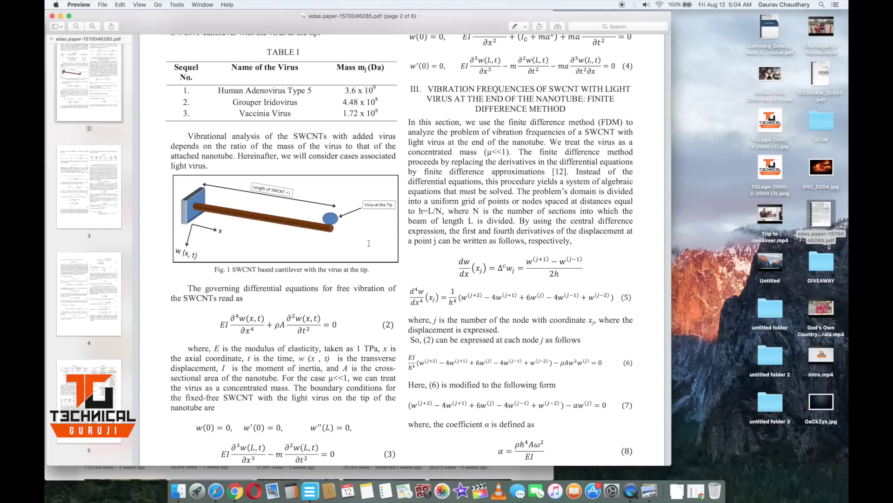
{"action": "scroll", "coordinate": [99, 204], "scroll_direction": "up", "scroll_amount": 5}
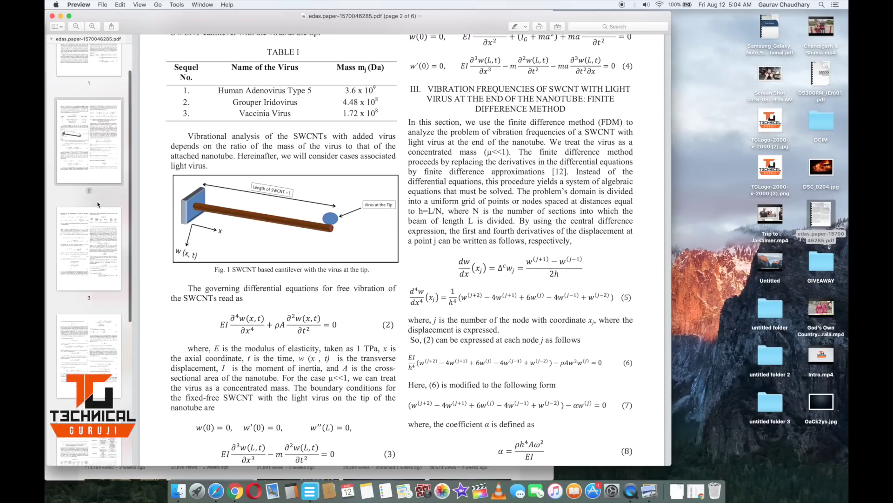
Jump back to page 1 via its sidebar thumbnail, then spread out all windows in Mission Control
{"action": "left_click", "coordinate": [96, 121]}
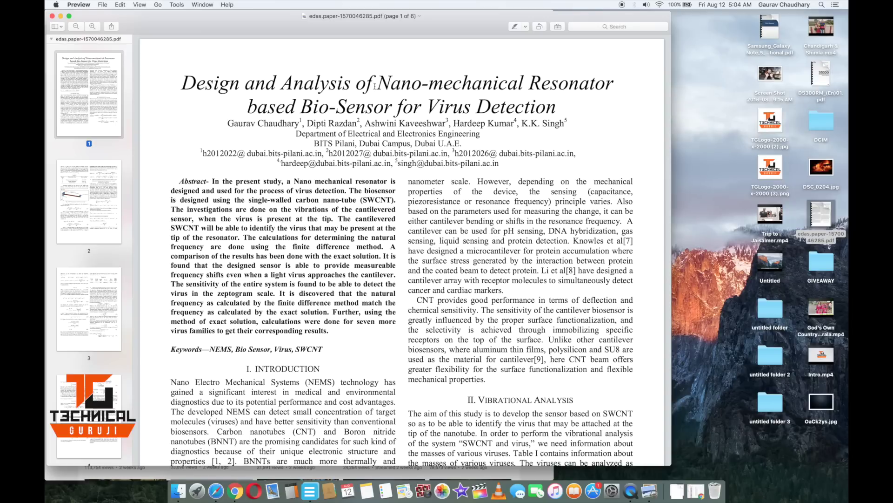
{"action": "scroll", "coordinate": [405, 274], "scroll_direction": "down", "scroll_amount": 5}
{"action": "scroll", "coordinate": [405, 274], "scroll_direction": "down", "scroll_amount": 5}
{"action": "scroll", "coordinate": [405, 274], "scroll_direction": "down", "scroll_amount": 5}
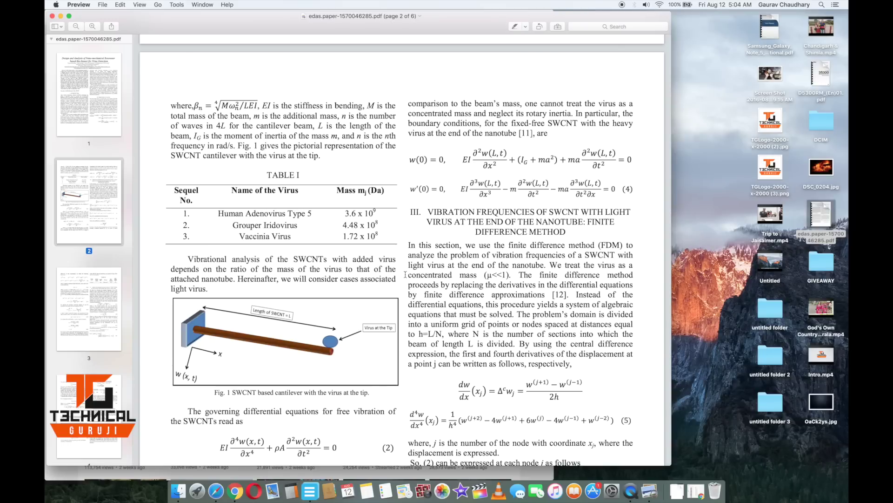
{"action": "key", "text": "ctrl+Up"}
Bring Safari forward to the Wondershare PDFelement page, browse its features, then return to the paper in Preview
{"action": "left_click", "coordinate": [271, 304]}
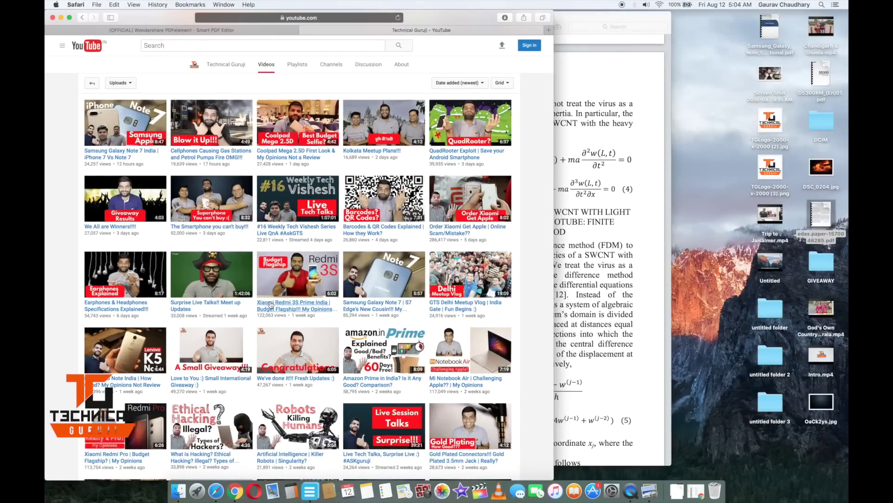
{"action": "left_click", "coordinate": [216, 30]}
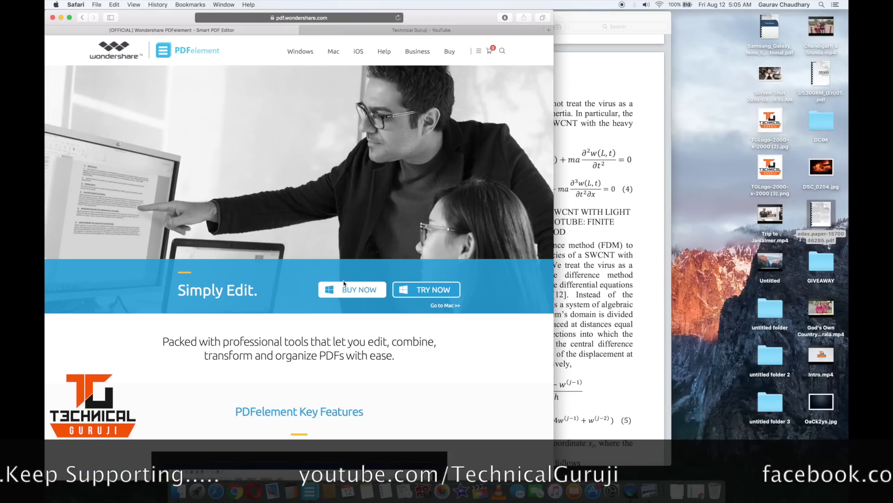
{"action": "scroll", "coordinate": [343, 282], "scroll_direction": "down", "scroll_amount": 5}
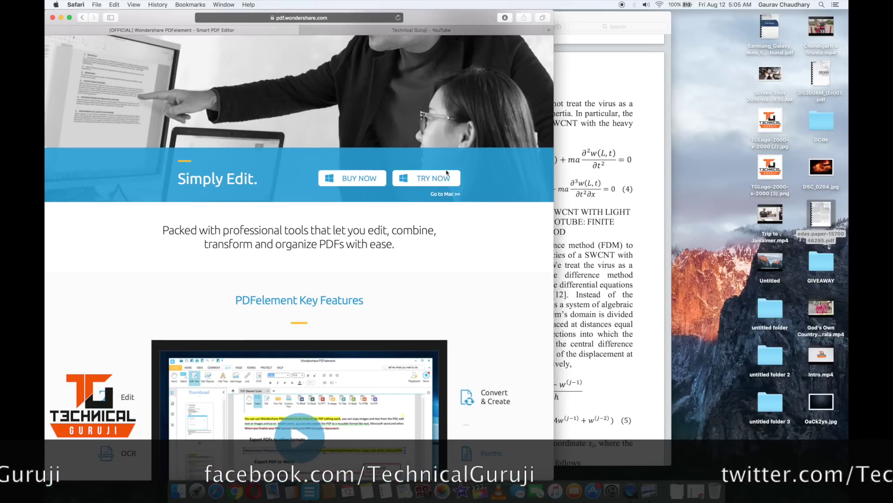
{"action": "left_click", "coordinate": [597, 71]}
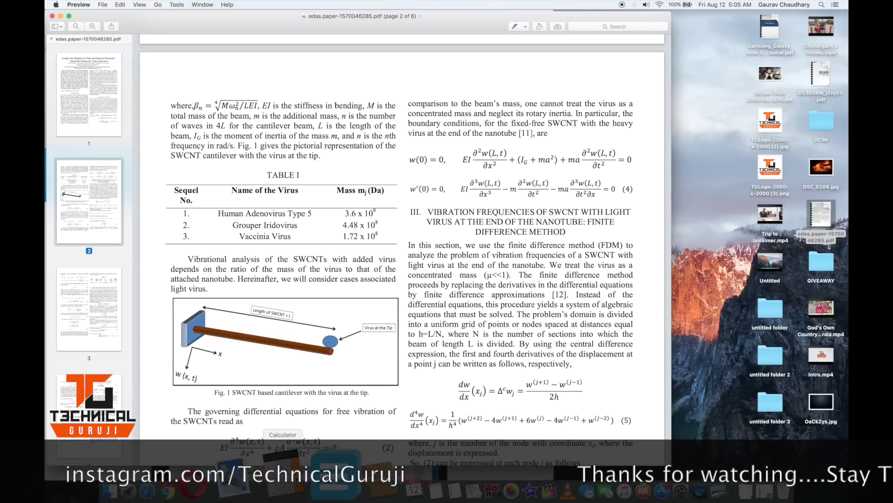
Launch PDFelement and open edas.paper-1570046285.pdf from the Desktop
{"action": "left_click", "coordinate": [311, 489]}
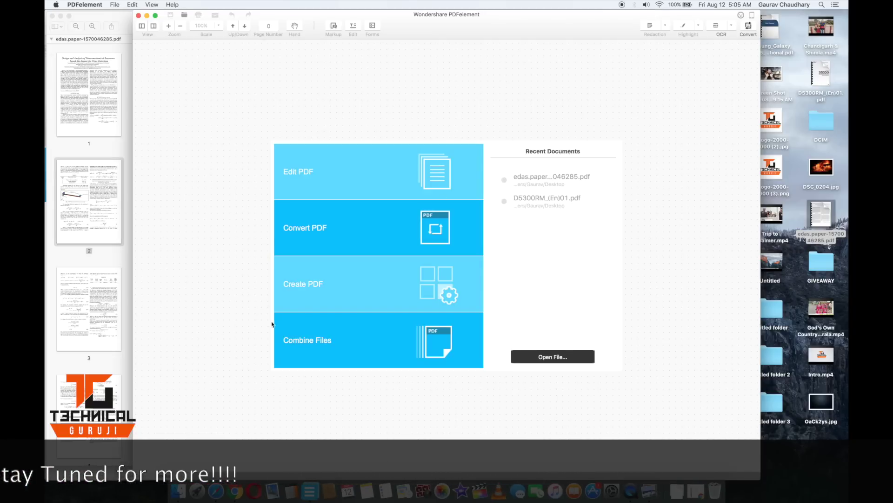
{"action": "mouse_move", "coordinate": [379, 339]}
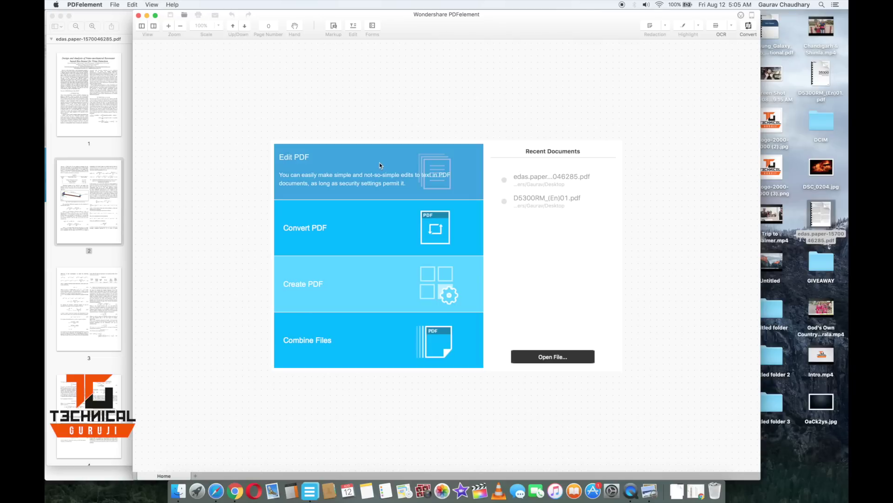
{"action": "left_click", "coordinate": [378, 163]}
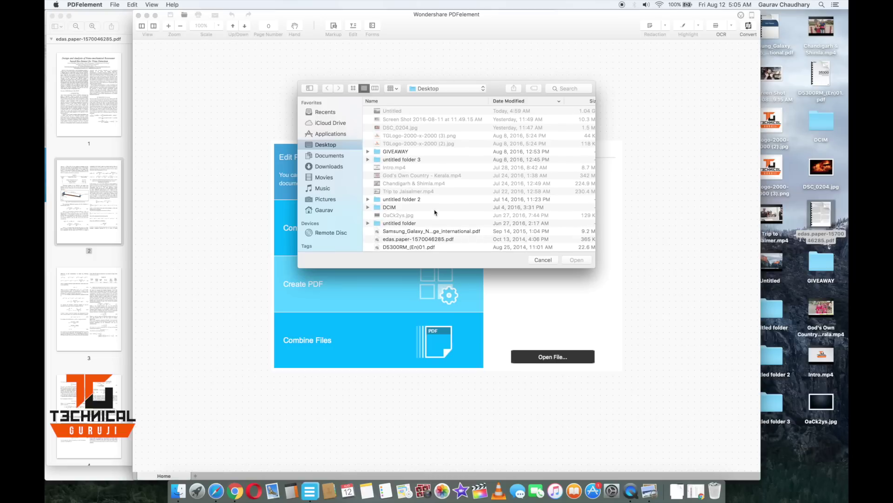
{"action": "scroll", "coordinate": [435, 213], "scroll_direction": "down", "scroll_amount": 2}
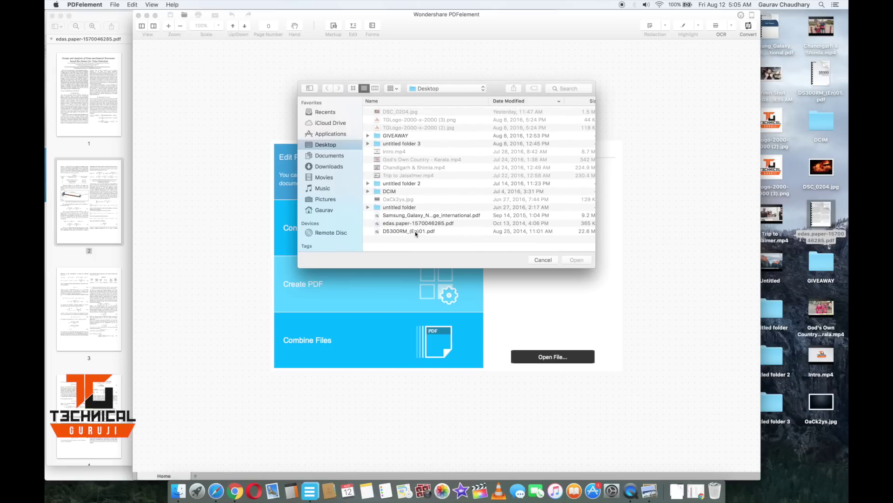
{"action": "double_click", "coordinate": [418, 223]}
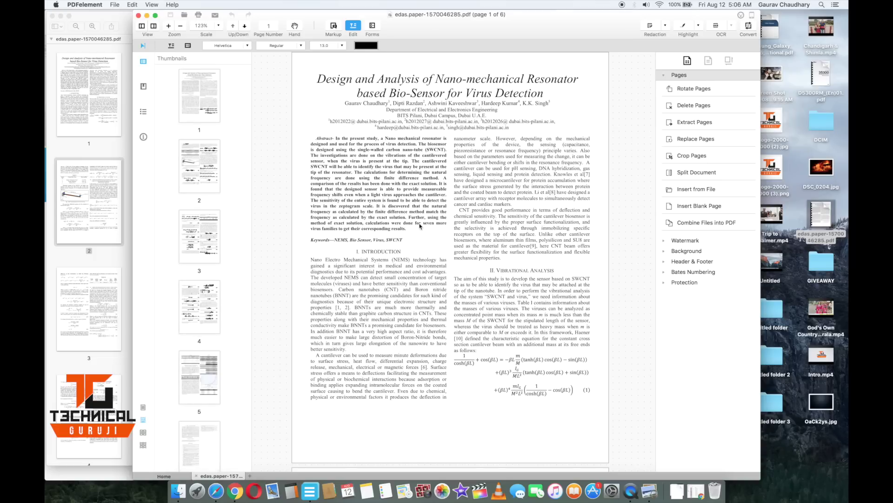
Type 'sdgs' into the paper's title, then backspace away the stray characters
{"action": "left_click", "coordinate": [335, 79]}
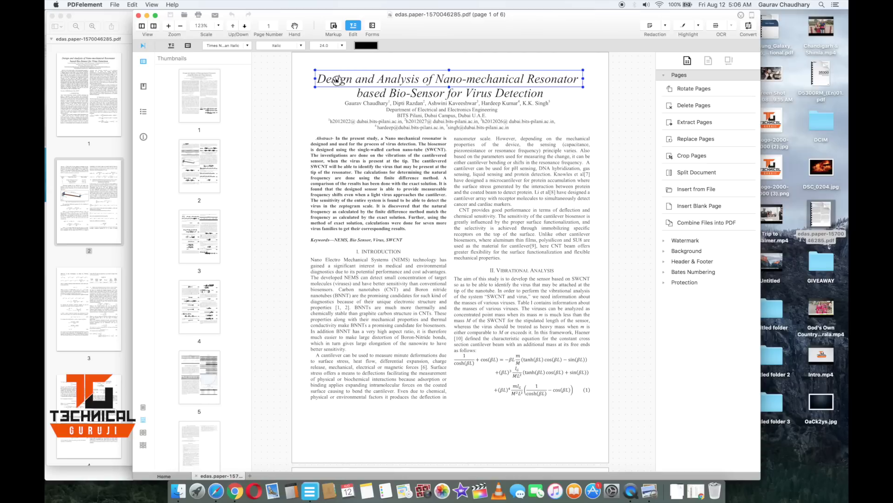
{"action": "type", "text": "sdgs"}
{"action": "key", "text": "BackSpace"}
{"action": "key", "text": "BackSpace"}
{"action": "key", "text": "BackSpace"}
{"action": "key", "text": "BackSpace"}
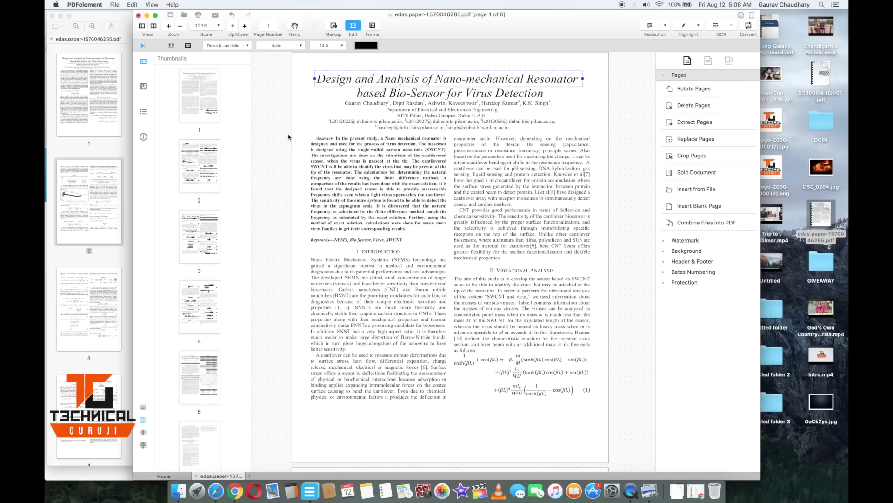
{"action": "left_click", "coordinate": [399, 190]}
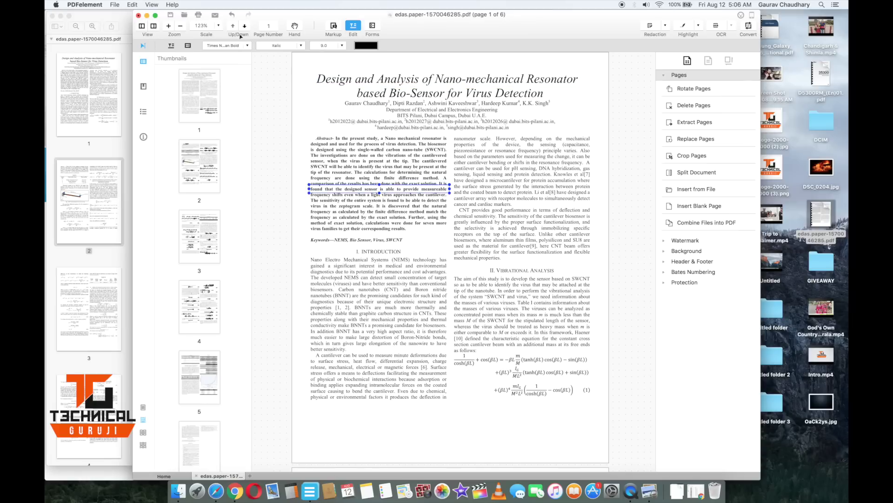
Add a text box reading 'sdhgf' left of the title, set in Arial Rounded MT Bold
{"action": "left_click", "coordinate": [171, 46]}
{"action": "type", "text": "sdhgf"}
{"action": "left_click", "coordinate": [243, 45]}
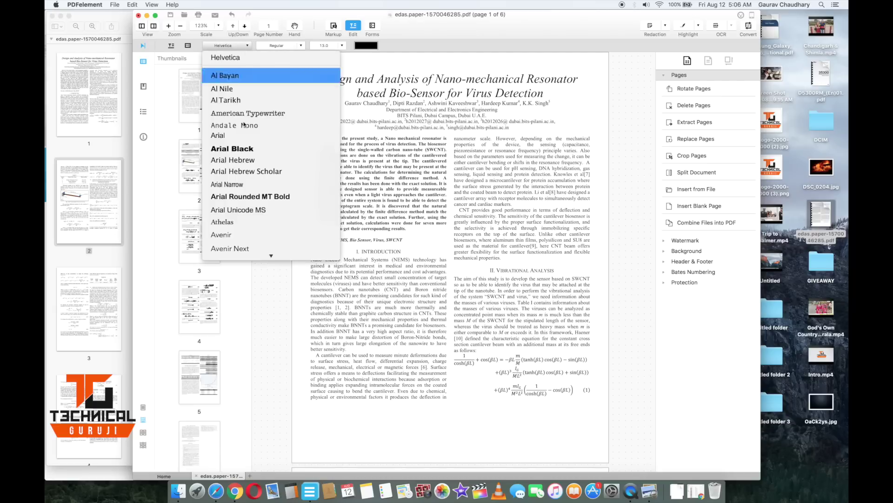
{"action": "left_click", "coordinate": [232, 199]}
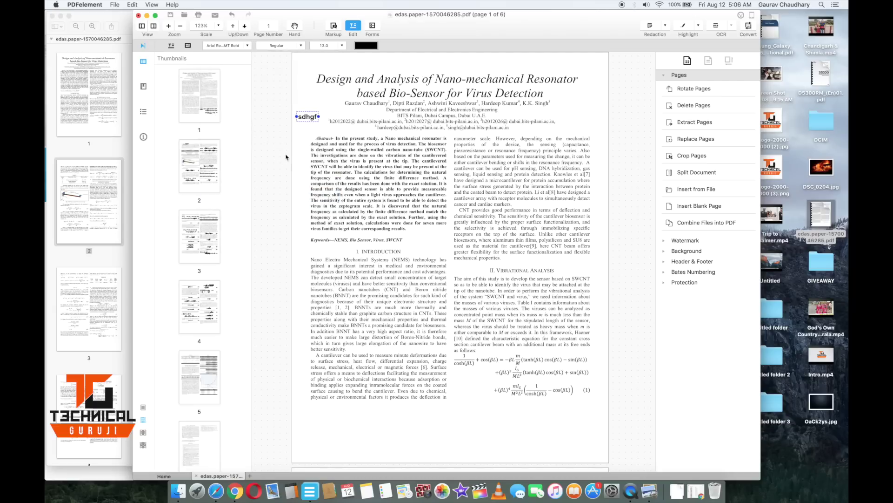
{"action": "left_click", "coordinate": [334, 26]}
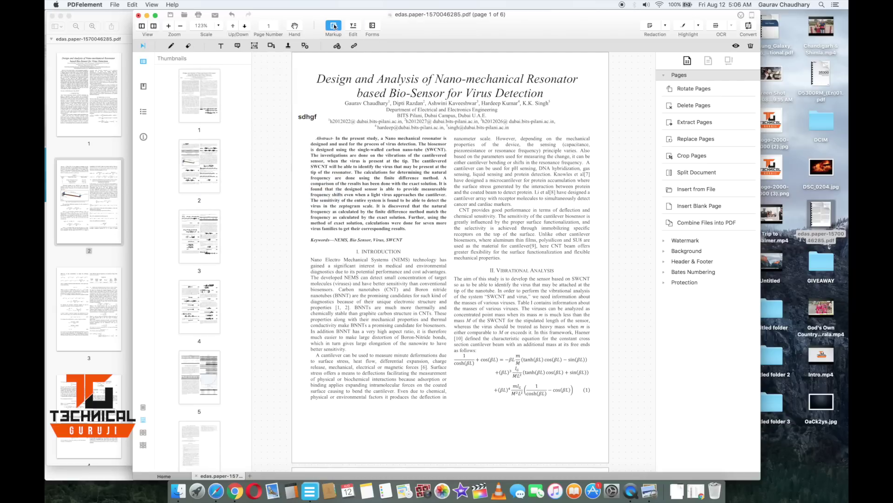
Draw a red freehand zigzag across the abstract and place an APPROVED stamp near the page bottom
{"action": "left_click", "coordinate": [171, 45]}
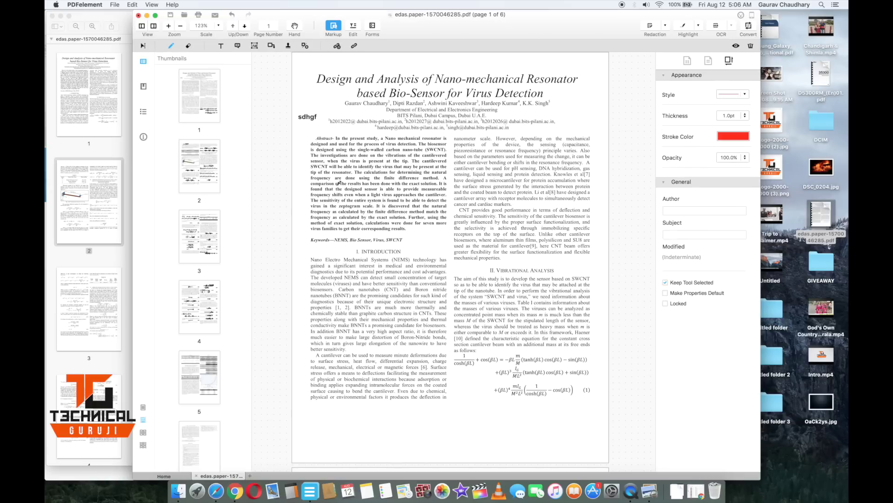
{"action": "left_click_drag", "start_coordinate": [410, 148], "coordinate": [491, 166]}
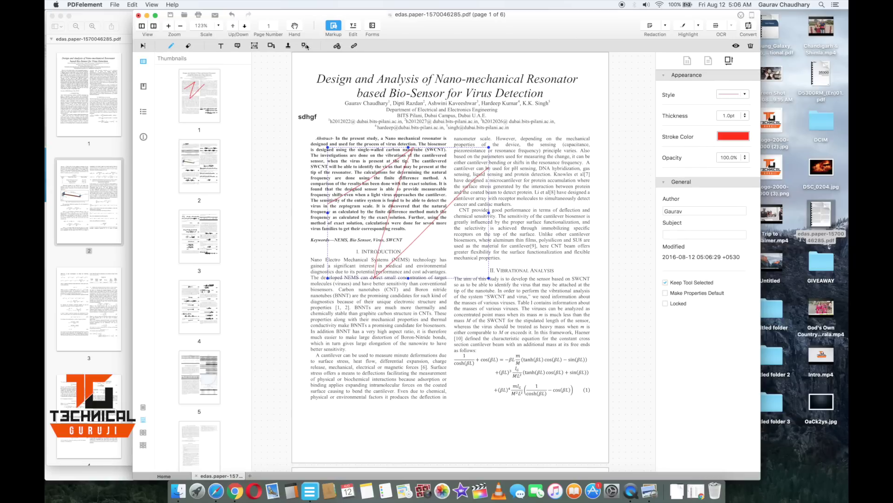
{"action": "left_click", "coordinate": [289, 46]}
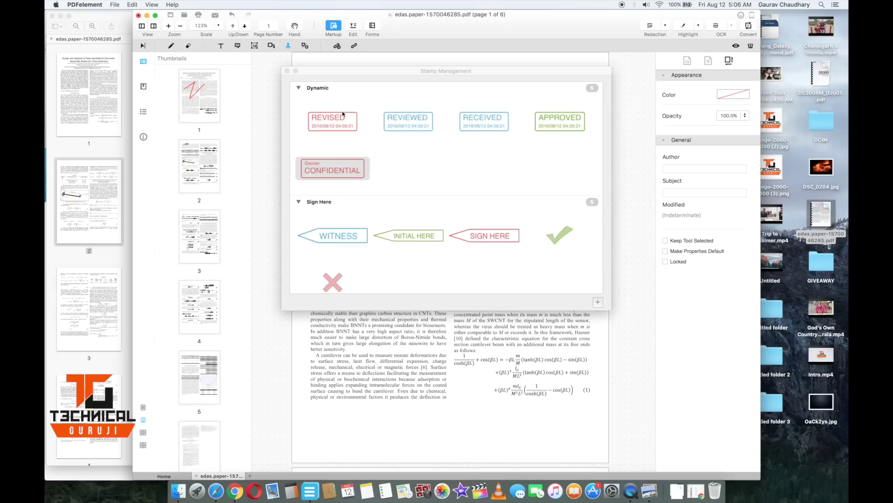
{"action": "left_click", "coordinate": [567, 124]}
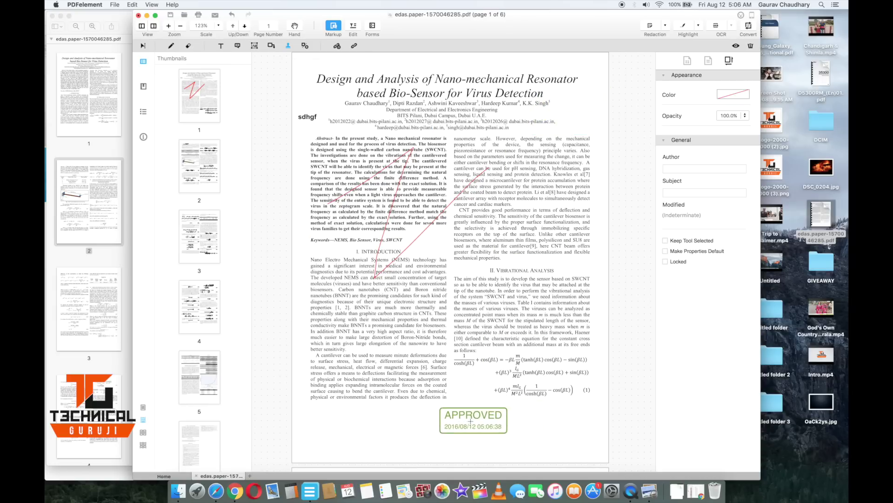
{"action": "left_click", "coordinate": [459, 409]}
{"action": "left_click", "coordinate": [457, 445]}
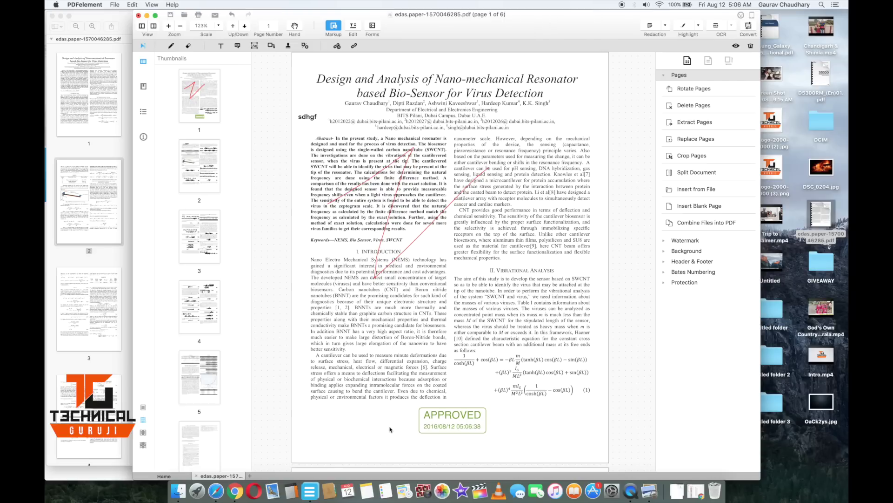
{"action": "left_click", "coordinate": [354, 26]}
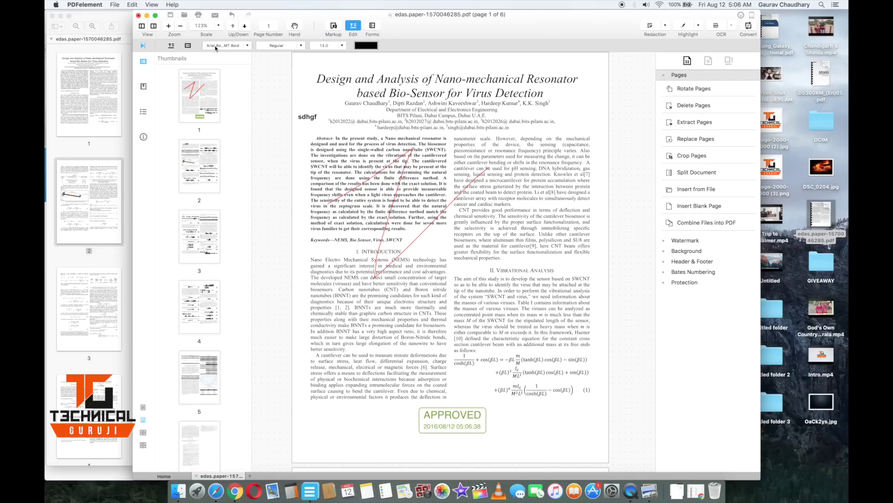
Add a button form field at the bottom right of page 1
{"action": "left_click", "coordinate": [373, 28]}
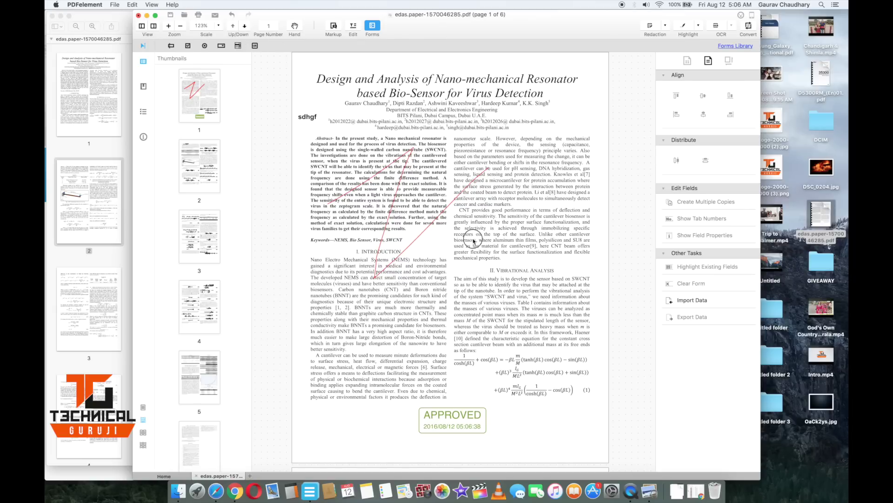
{"action": "left_click", "coordinate": [254, 46]}
{"action": "left_click", "coordinate": [581, 451]}
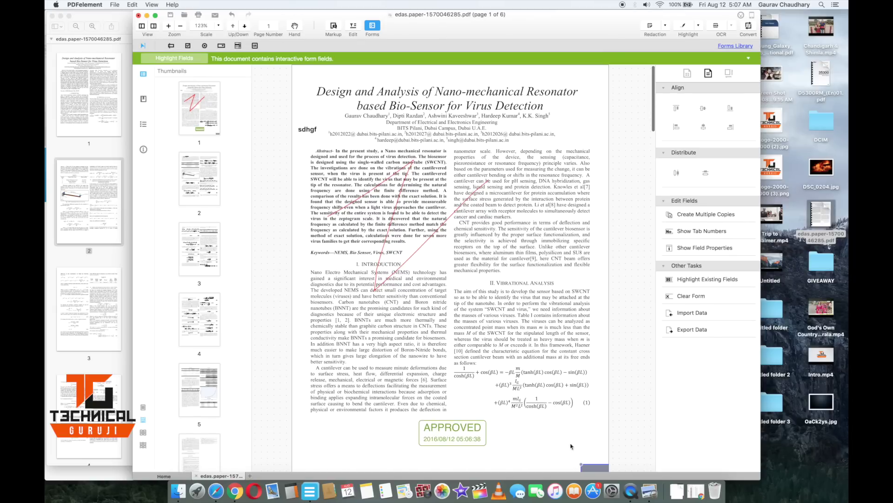
{"action": "scroll", "coordinate": [564, 436], "scroll_direction": "down", "scroll_amount": 4}
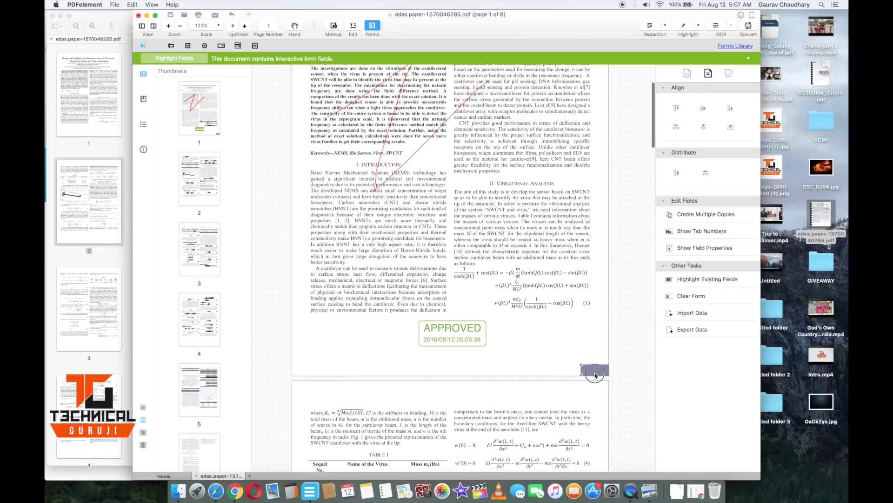
Move Button1 beside the APPROVED stamp and keep its action as Open a web link
{"action": "left_click_drag", "start_coordinate": [596, 377], "coordinate": [507, 334]}
{"action": "double_click", "coordinate": [543, 338]}
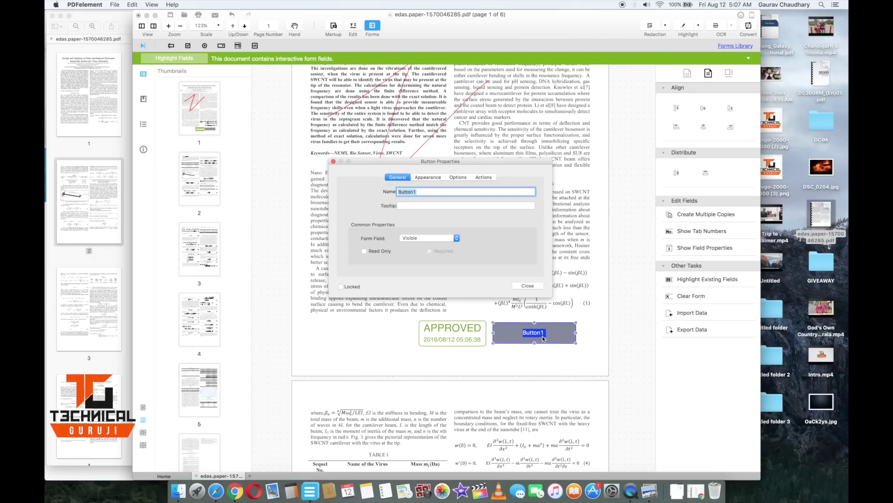
{"action": "left_click", "coordinate": [482, 178]}
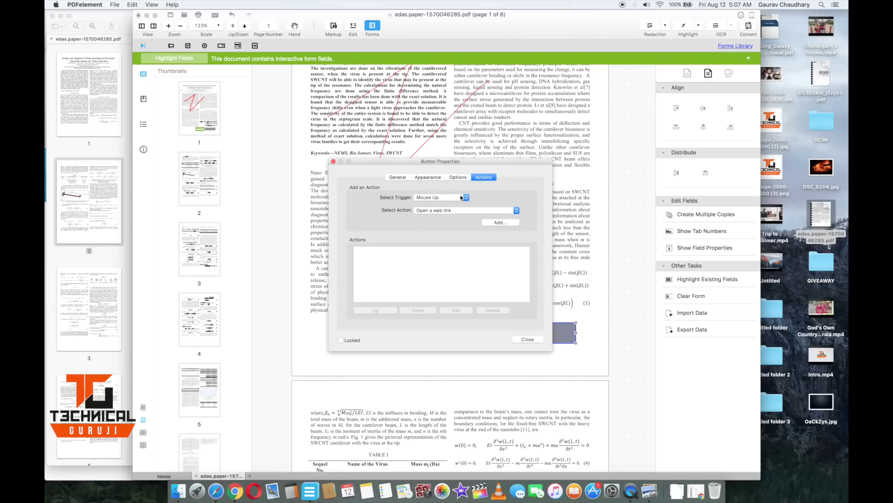
{"action": "left_click", "coordinate": [449, 213]}
{"action": "left_click", "coordinate": [535, 225]}
{"action": "left_click", "coordinate": [527, 339]}
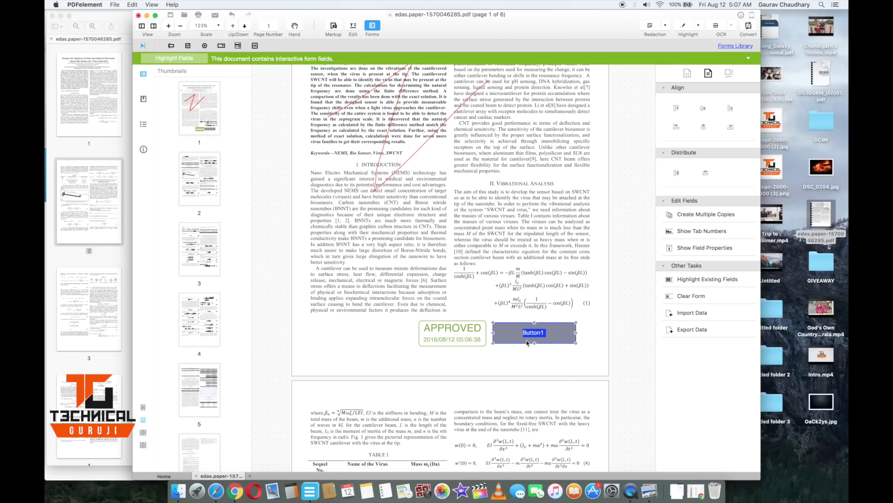
{"action": "left_click", "coordinate": [361, 348]}
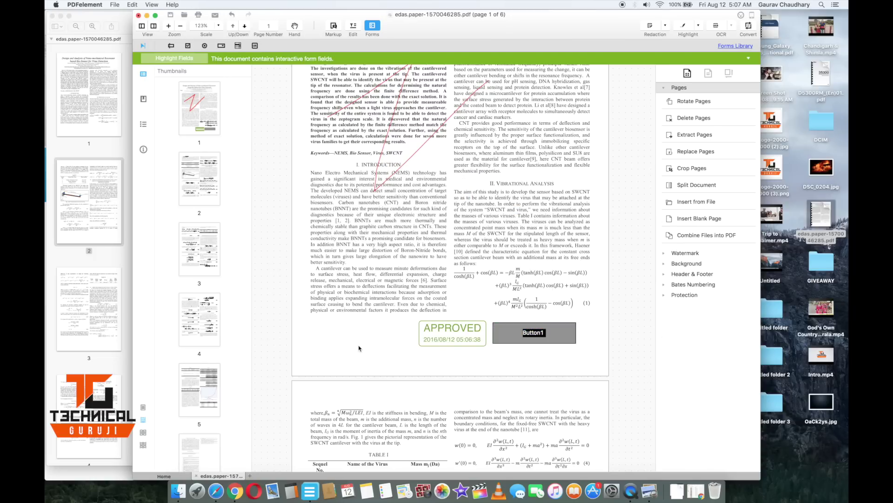
{"action": "scroll", "coordinate": [359, 348], "scroll_direction": "up", "scroll_amount": 5}
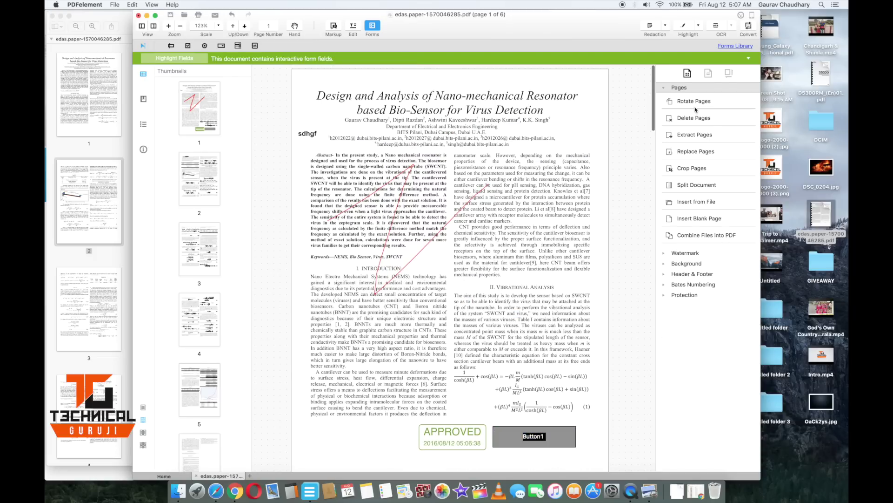
{"action": "left_click", "coordinate": [698, 135]}
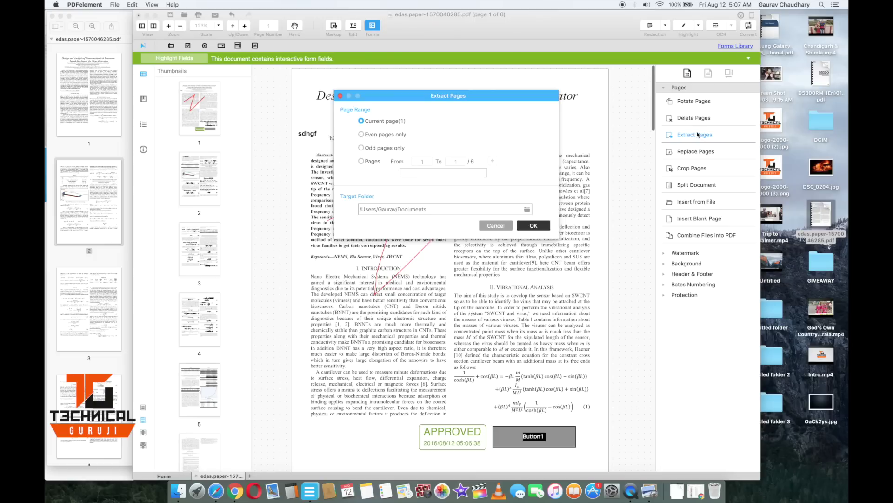
{"action": "left_click", "coordinate": [494, 228]}
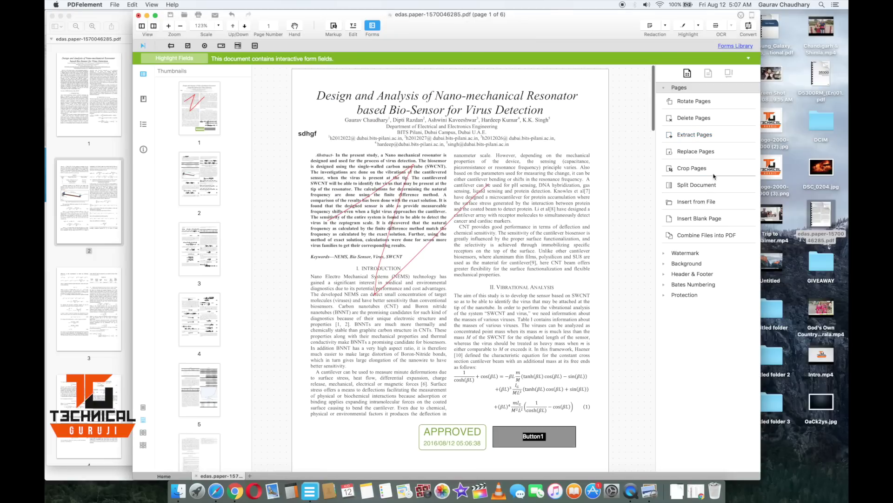
{"action": "left_click", "coordinate": [717, 170]}
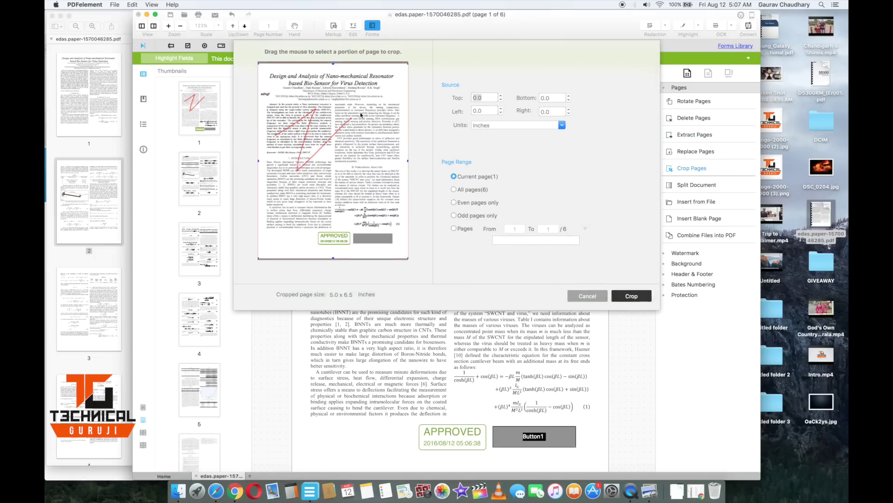
{"action": "left_click", "coordinate": [595, 295]}
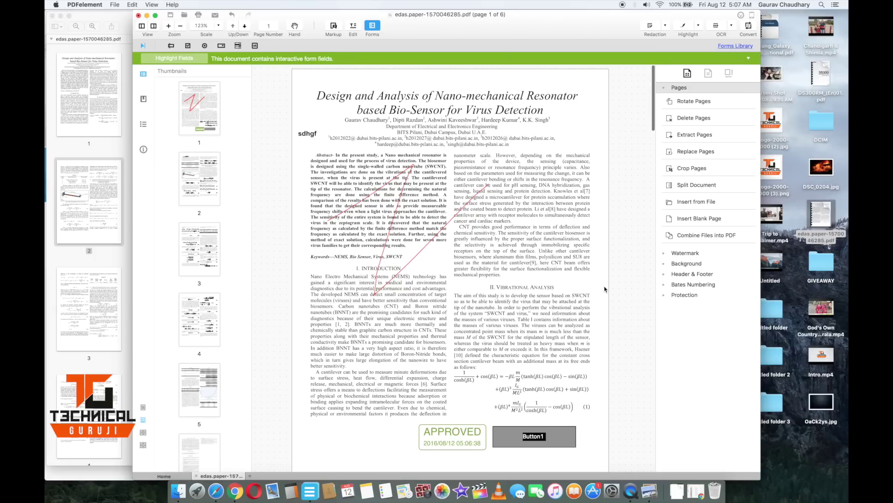
Tick open-password and editing restrictions with printing None, cancel the encryption, and close the paper
{"action": "left_click", "coordinate": [666, 295]}
{"action": "left_click", "coordinate": [698, 155]}
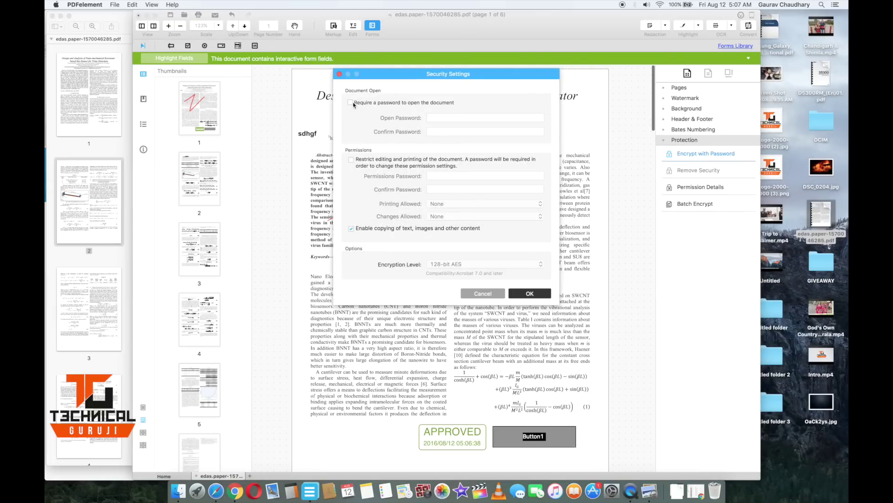
{"action": "left_click", "coordinate": [352, 103]}
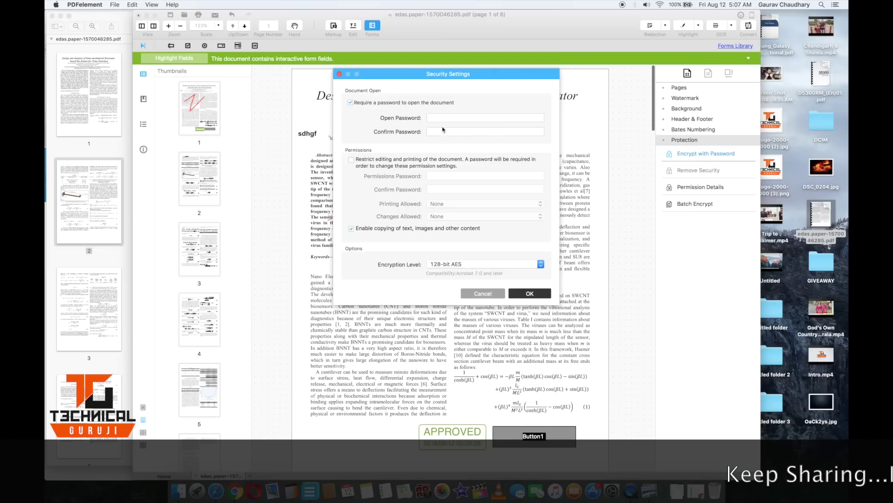
{"action": "left_click", "coordinate": [351, 160]}
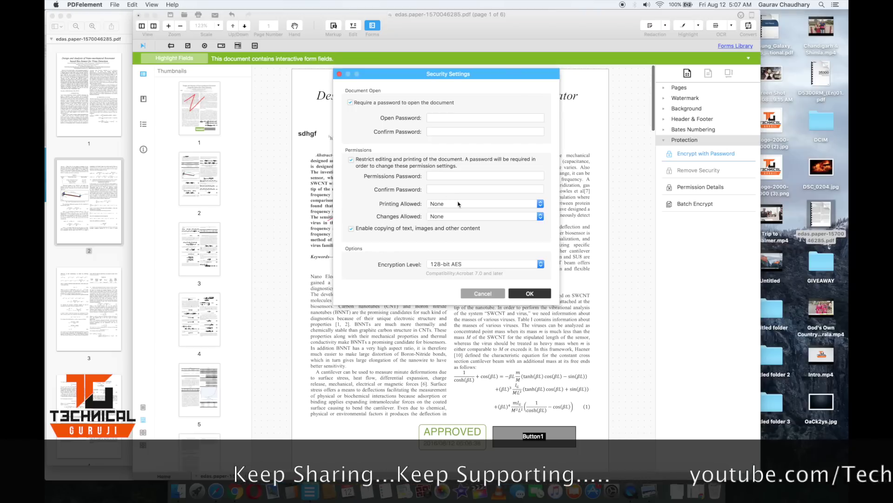
{"action": "left_click", "coordinate": [456, 204]}
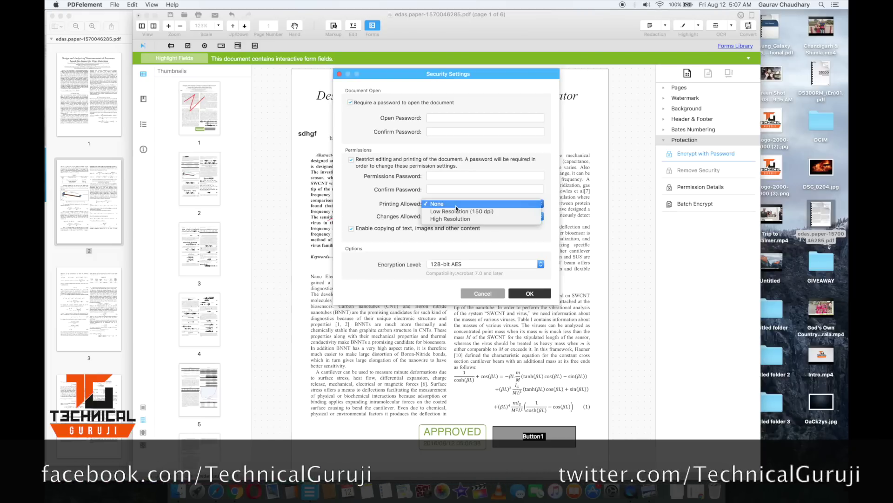
{"action": "left_click", "coordinate": [456, 206]}
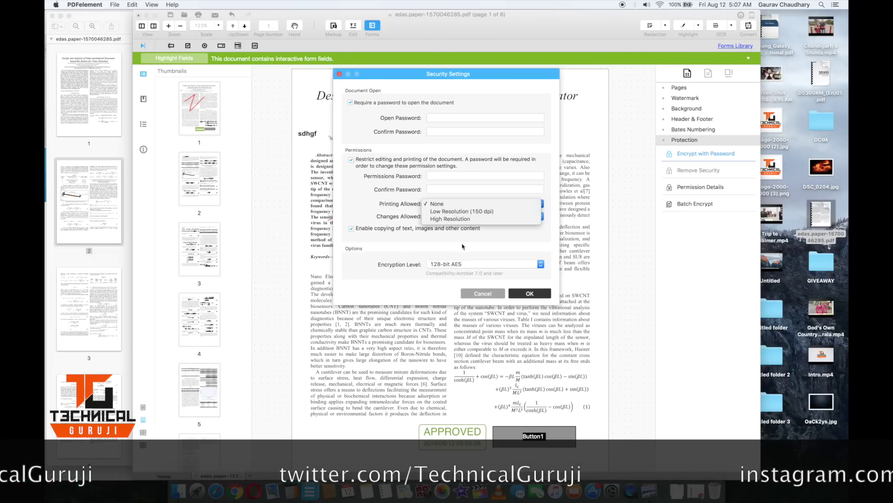
{"action": "left_click", "coordinate": [484, 293]}
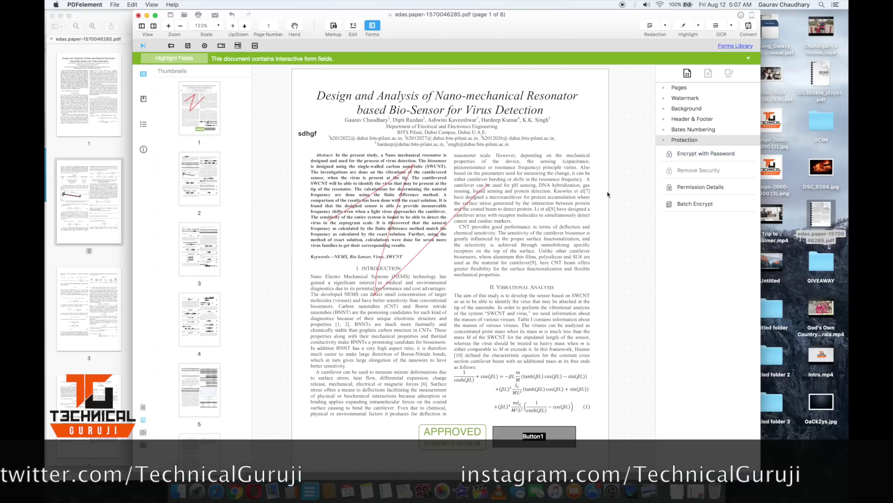
{"action": "left_click", "coordinate": [139, 17]}
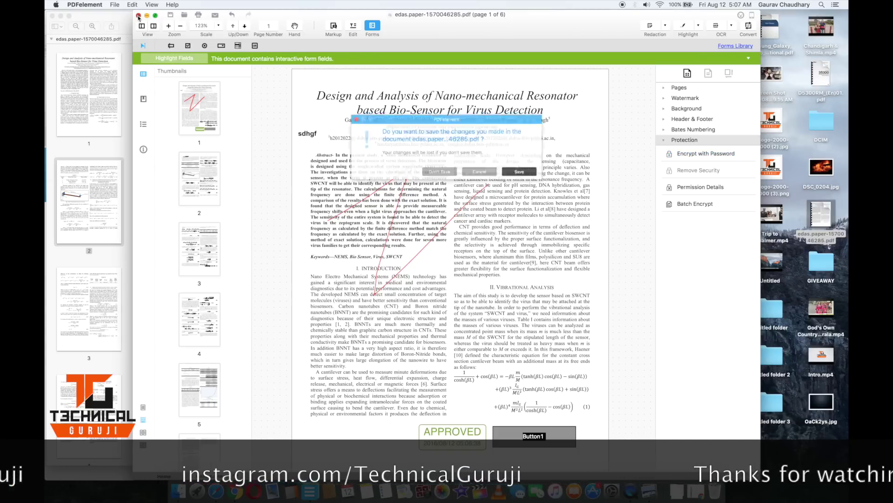
Close the paper without saving, relaunch PDFelement and add edas.paper-1570046285.pdf to Convert PDF
{"action": "left_click", "coordinate": [449, 180]}
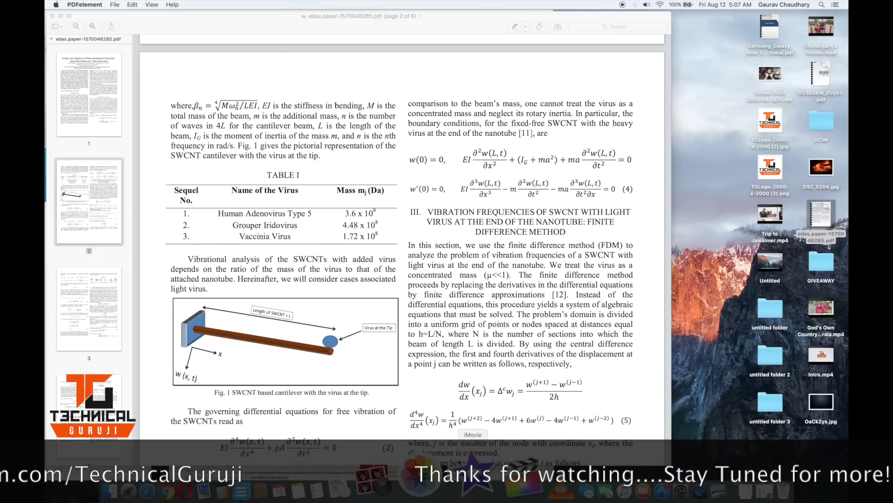
{"action": "left_click", "coordinate": [272, 491]}
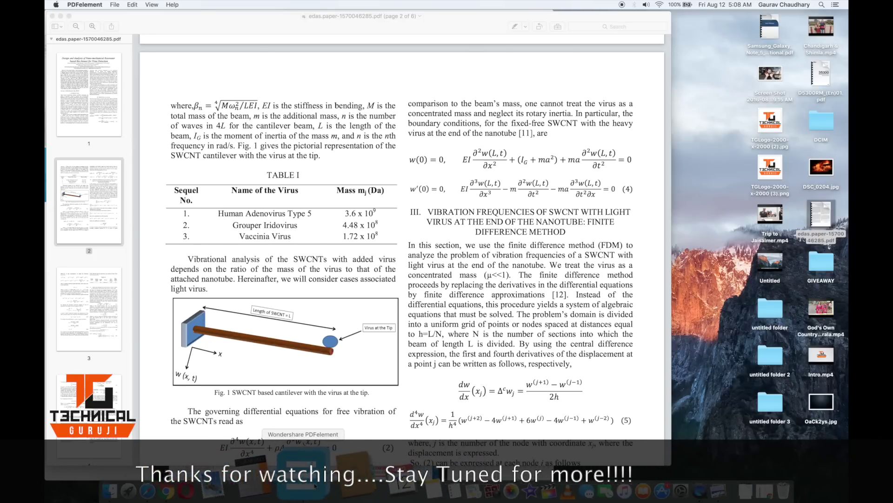
{"action": "left_click", "coordinate": [362, 217]}
{"action": "left_click", "coordinate": [444, 156]}
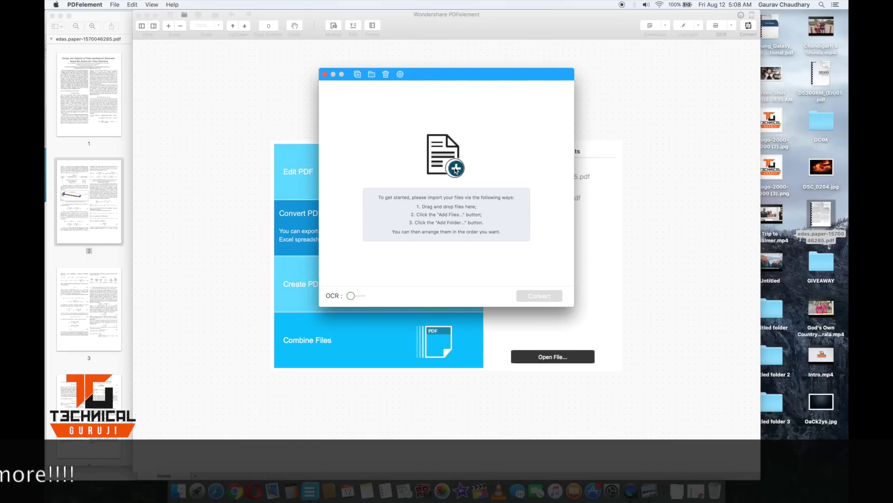
{"action": "double_click", "coordinate": [418, 238]}
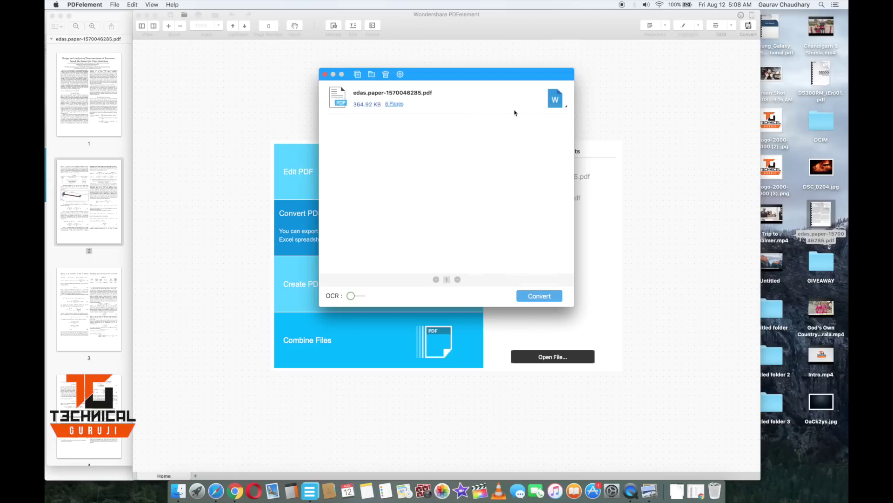
Keep Word Document (.docx) as the output format and close the converter unconverted
{"action": "left_click", "coordinate": [566, 106]}
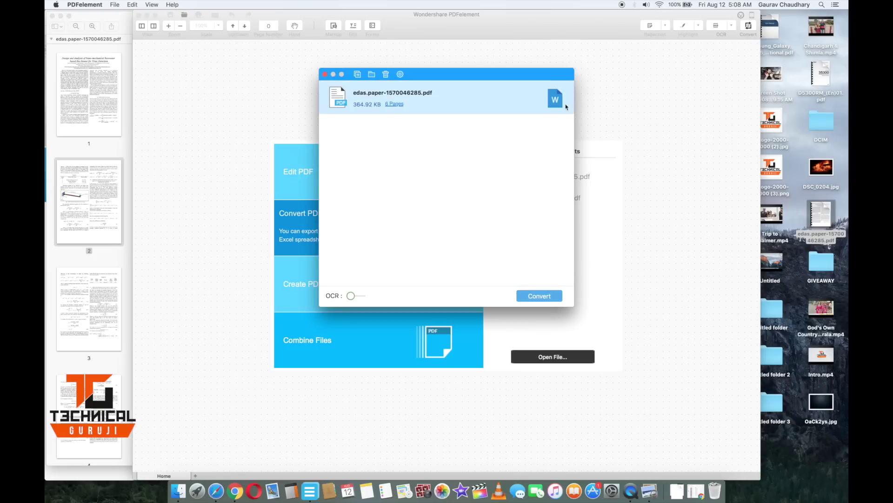
{"action": "left_click", "coordinate": [564, 108]}
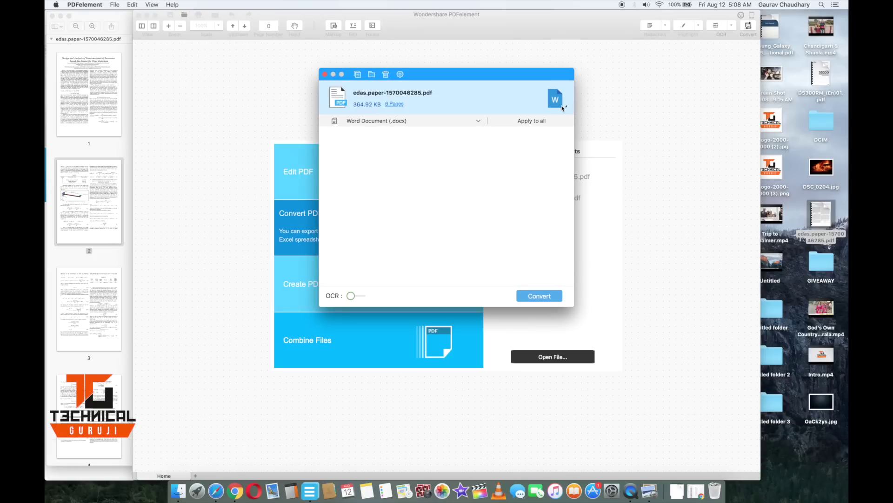
{"action": "left_click", "coordinate": [416, 124]}
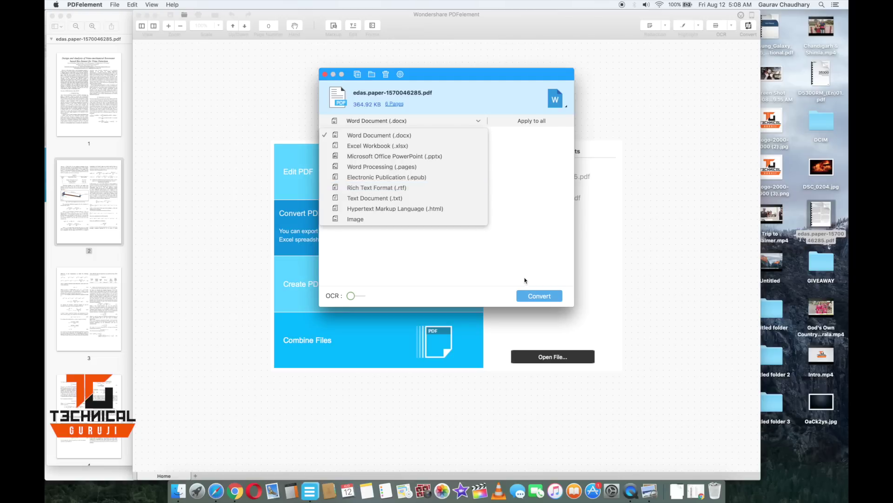
{"action": "left_click", "coordinate": [501, 261]}
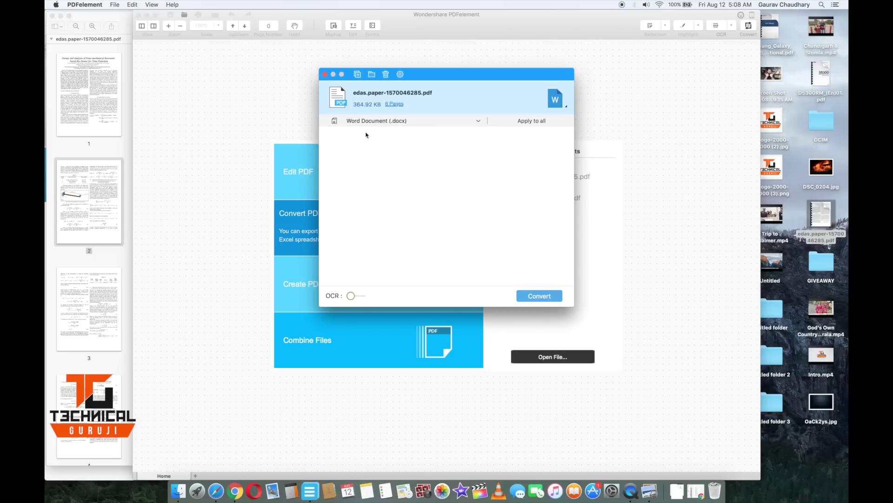
{"action": "left_click", "coordinate": [326, 74]}
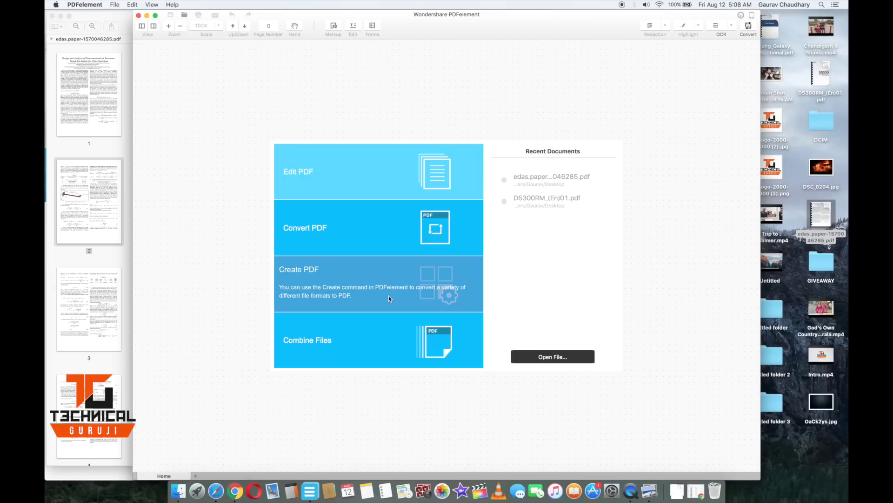
Show all open windows in Mission Control: the Preview paper, Safari page and PDFelement start screen
{"action": "left_click", "coordinate": [235, 77]}
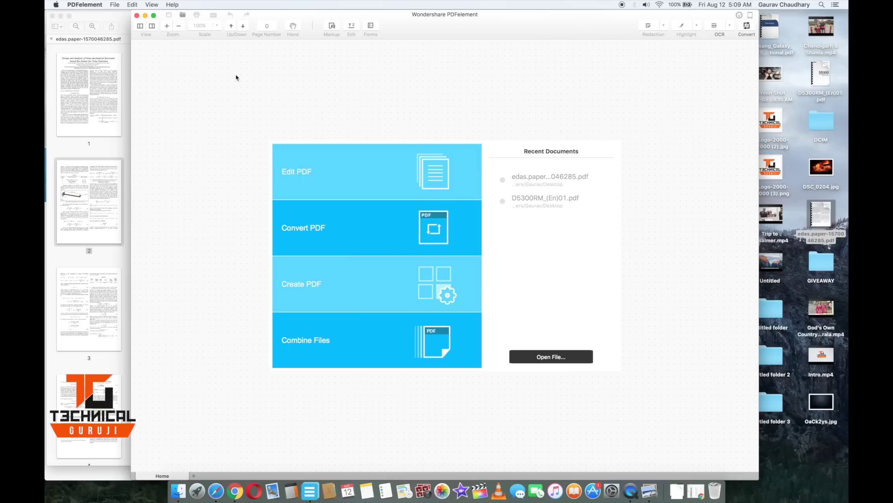
{"action": "key", "text": "ctrl+Up"}
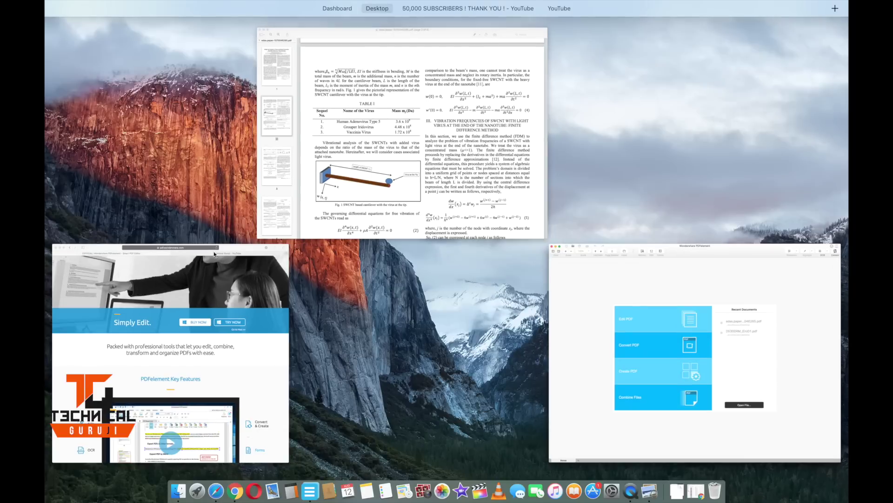
Bring Safari forward, scroll the PDFelement website, then view the YouTube channel's Videos grid
{"action": "left_click", "coordinate": [280, 248]}
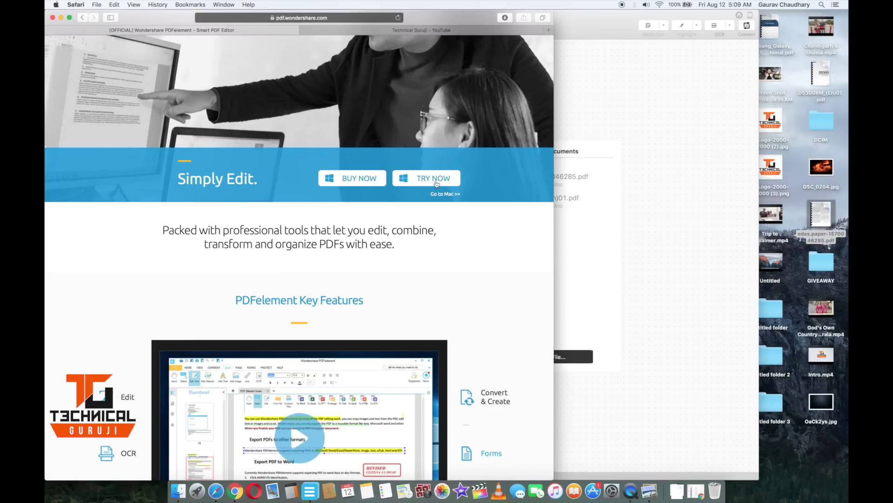
{"action": "scroll", "coordinate": [437, 182], "scroll_direction": "down", "scroll_amount": 5}
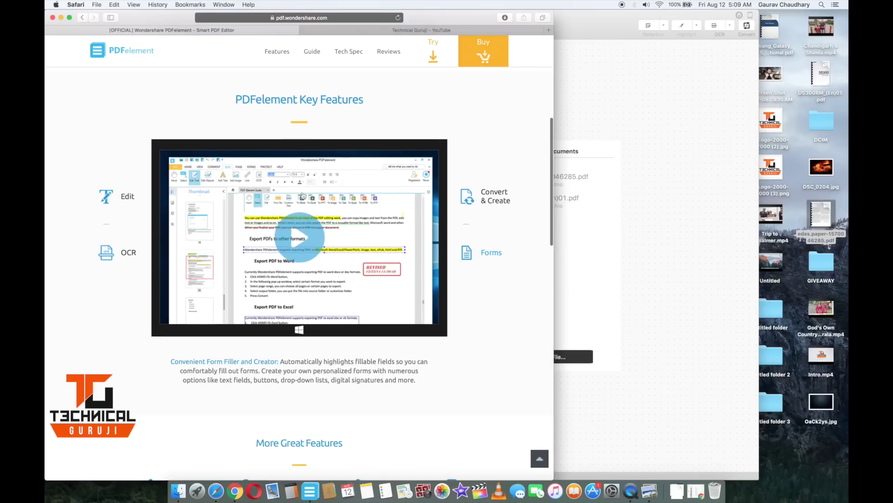
{"action": "scroll", "coordinate": [328, 351], "scroll_direction": "down", "scroll_amount": 6}
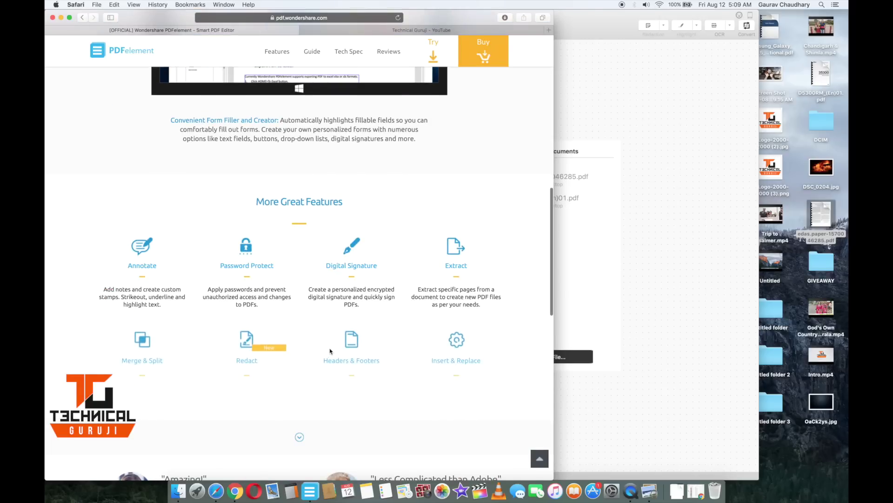
{"action": "left_click", "coordinate": [679, 192]}
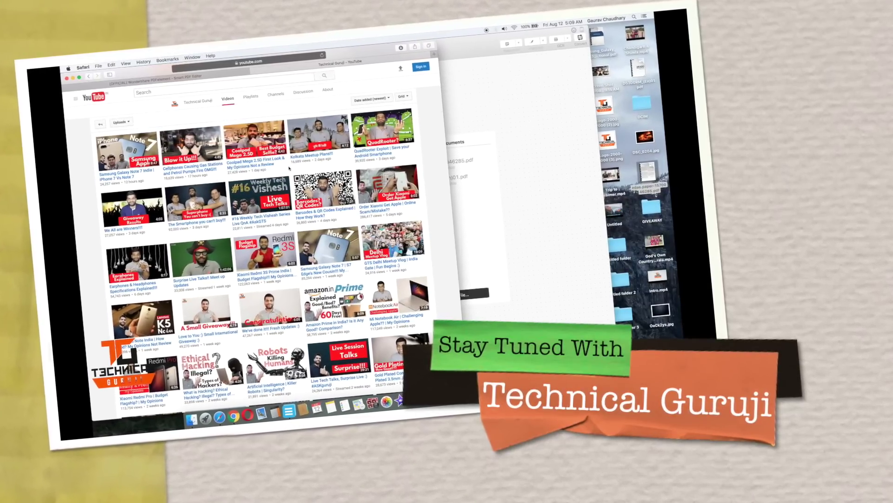
{"action": "scroll", "coordinate": [291, 168], "scroll_direction": "up", "scroll_amount": 5}
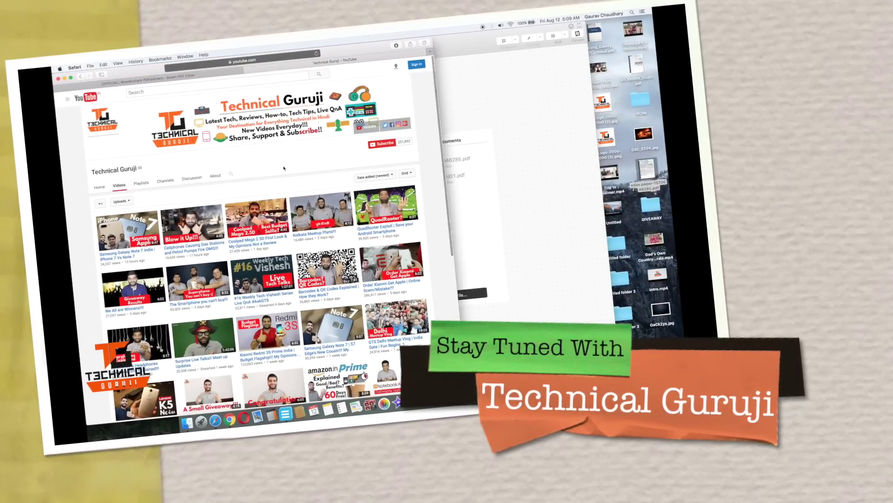